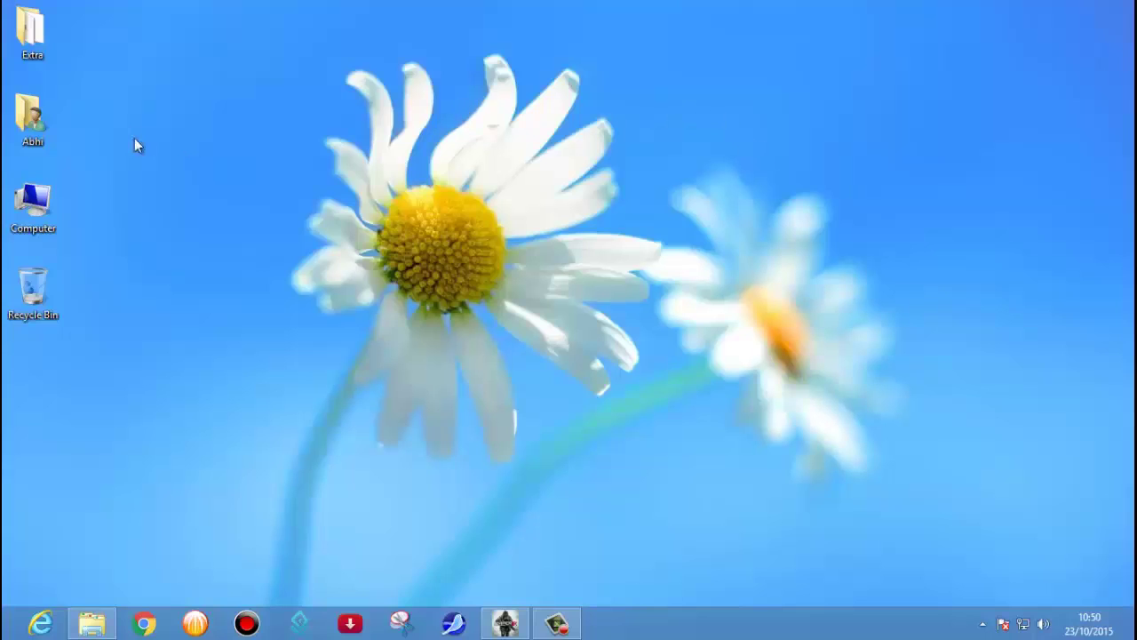
Open Computer Management and select the NVIDIA GeForce 9500 GT under Display adapters in Device Manager.
{"action": "right_click", "coordinate": [44, 204]}
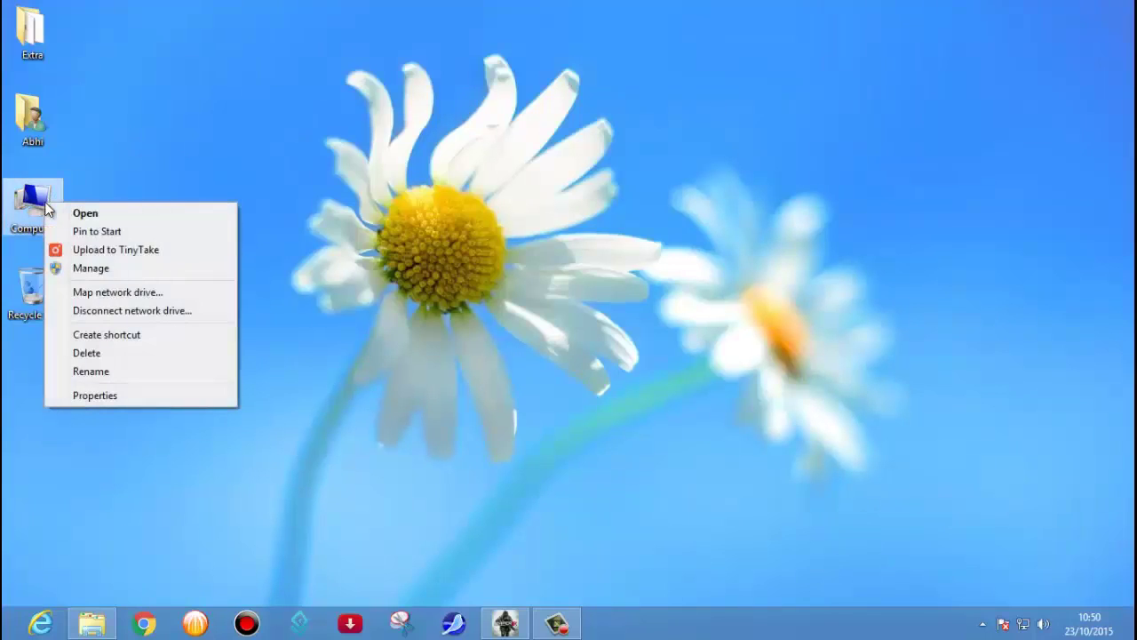
{"action": "left_click", "coordinate": [125, 270]}
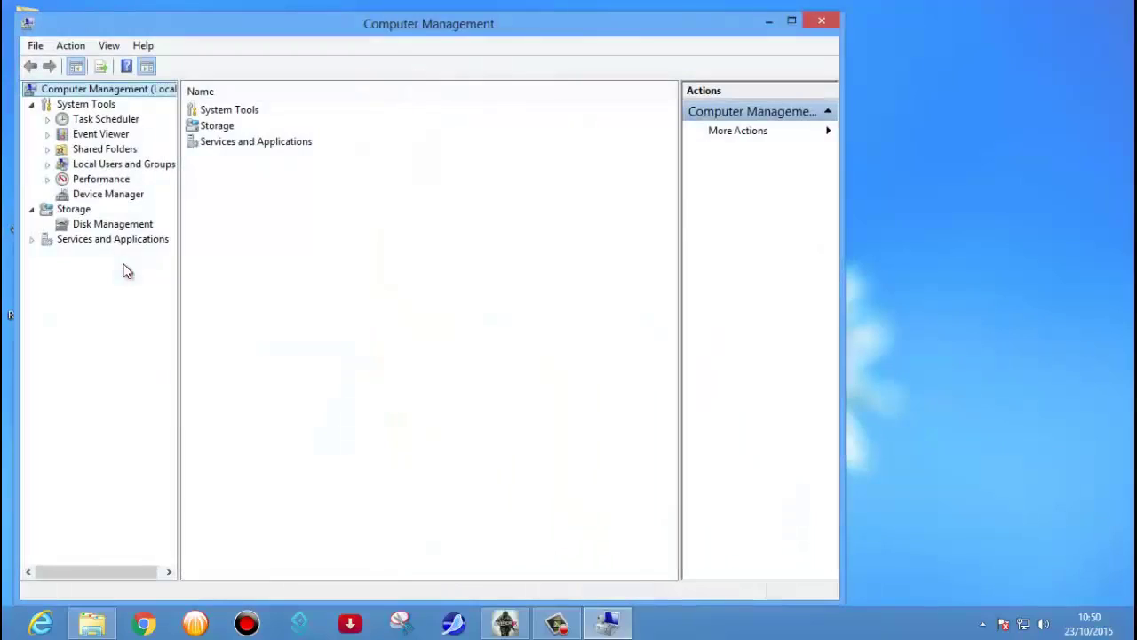
{"action": "left_click", "coordinate": [98, 198]}
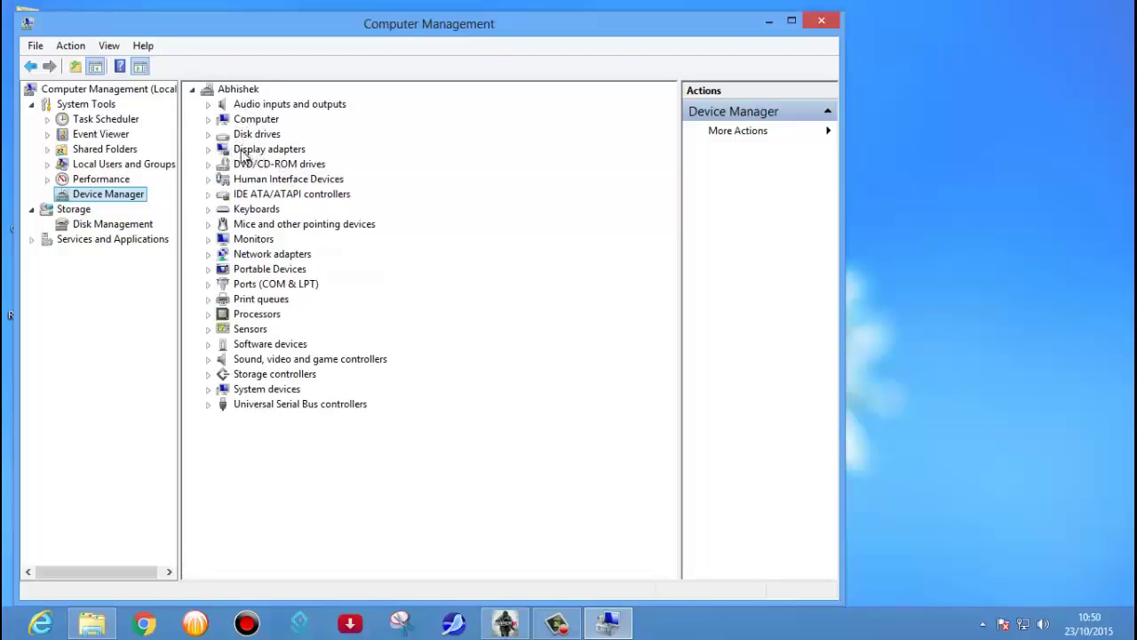
{"action": "left_click", "coordinate": [209, 149]}
{"action": "left_click", "coordinate": [288, 165]}
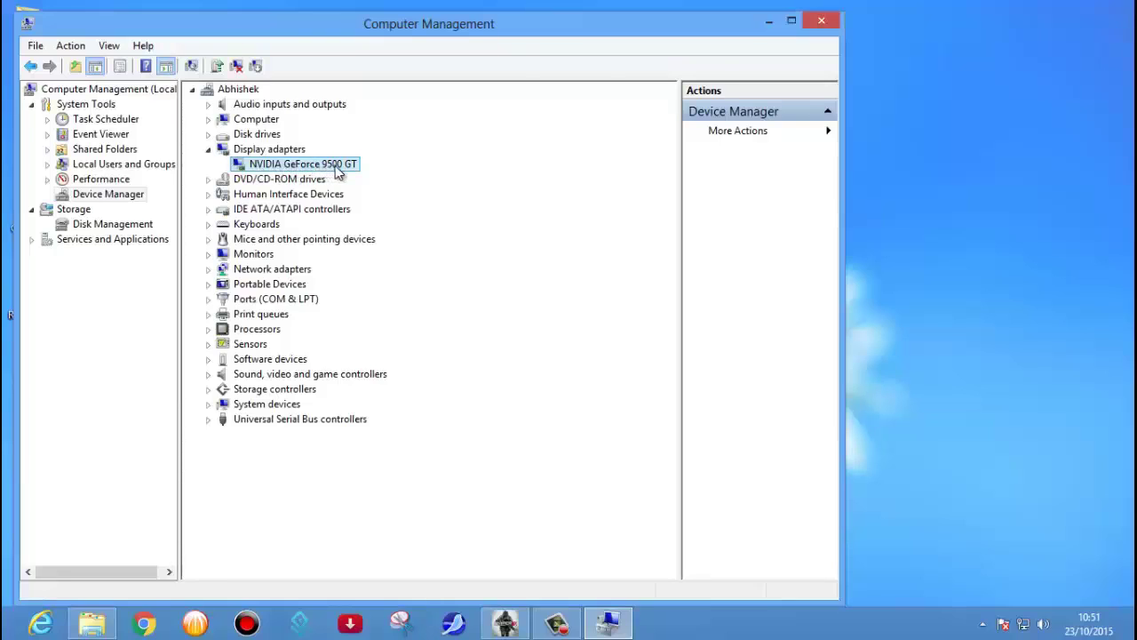
Open the NVIDIA GeForce 9500 GT properties and launch Update Driver from its Driver tab.
{"action": "right_click", "coordinate": [276, 166]}
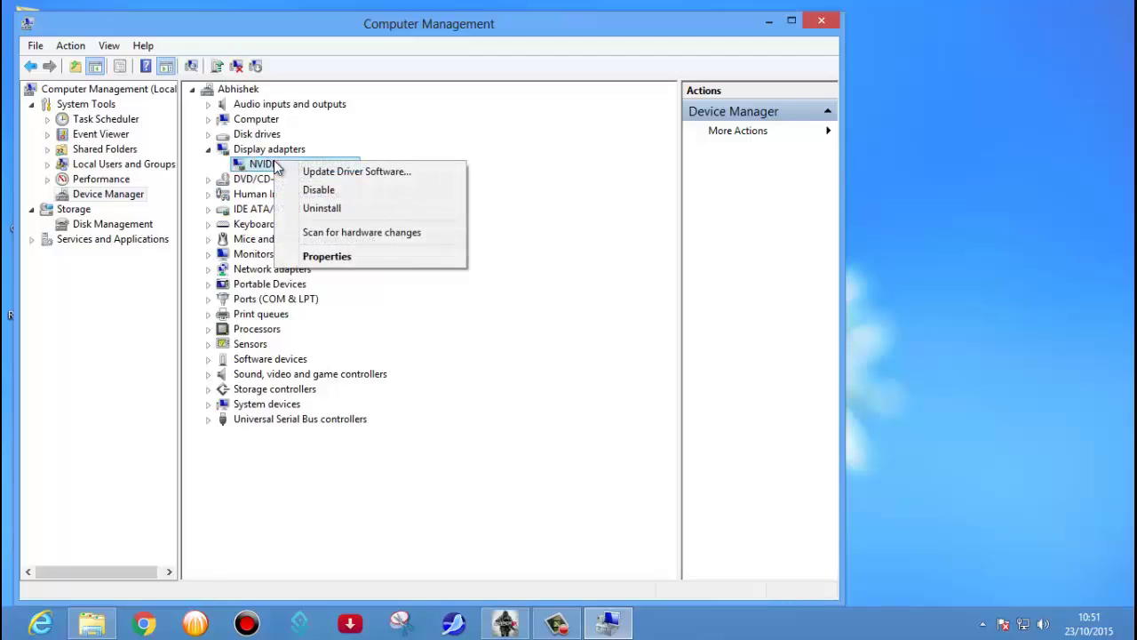
{"action": "left_click", "coordinate": [326, 256]}
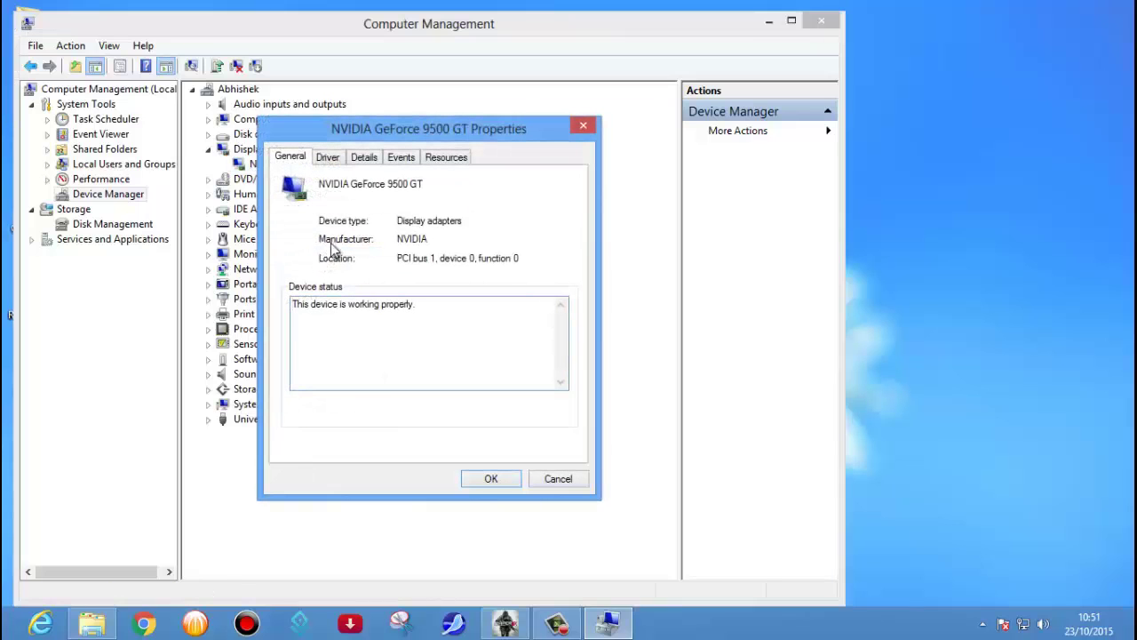
{"action": "left_click", "coordinate": [327, 160]}
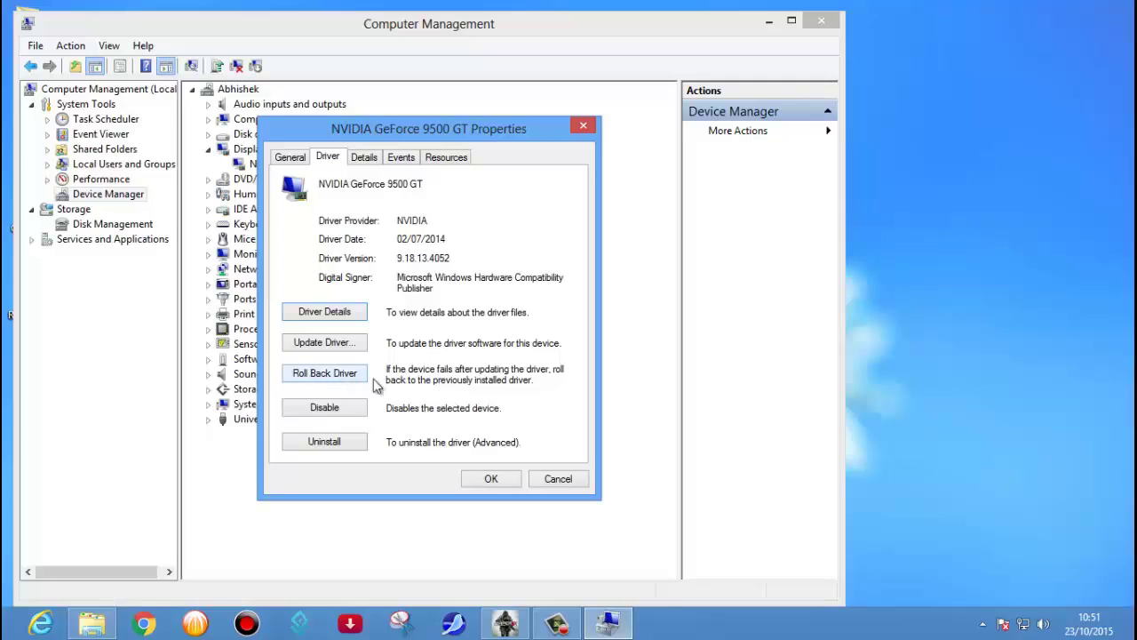
{"action": "left_click", "coordinate": [327, 343]}
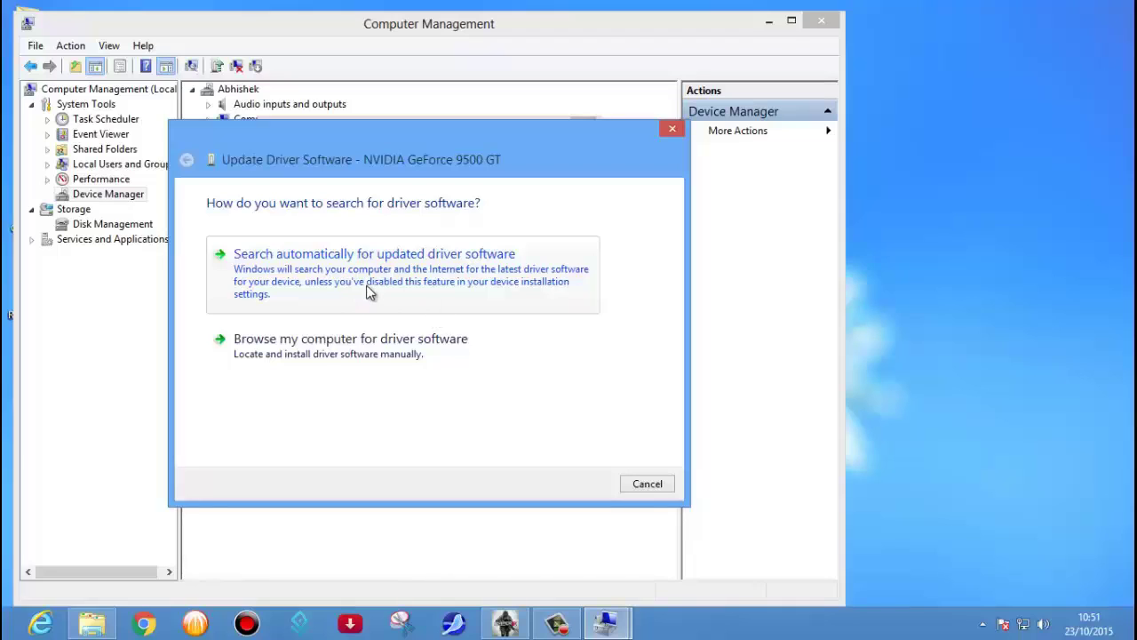
Pick the NVIDIA GeForce 9500 GT driver from this computer's driver list and install it.
{"action": "left_click", "coordinate": [351, 354]}
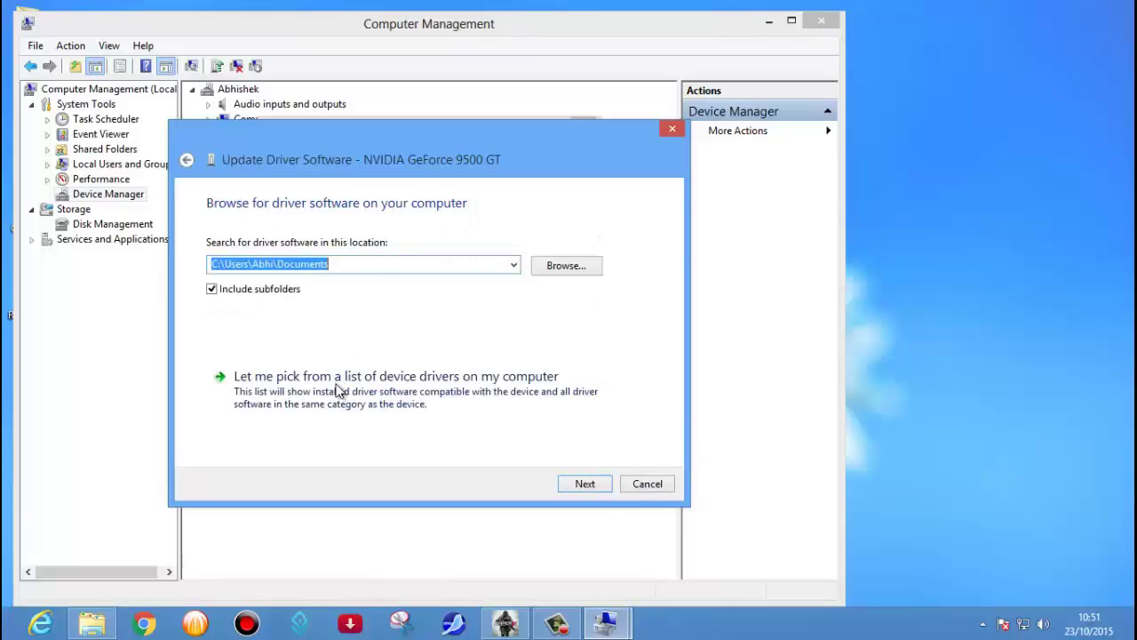
{"action": "left_click", "coordinate": [337, 391]}
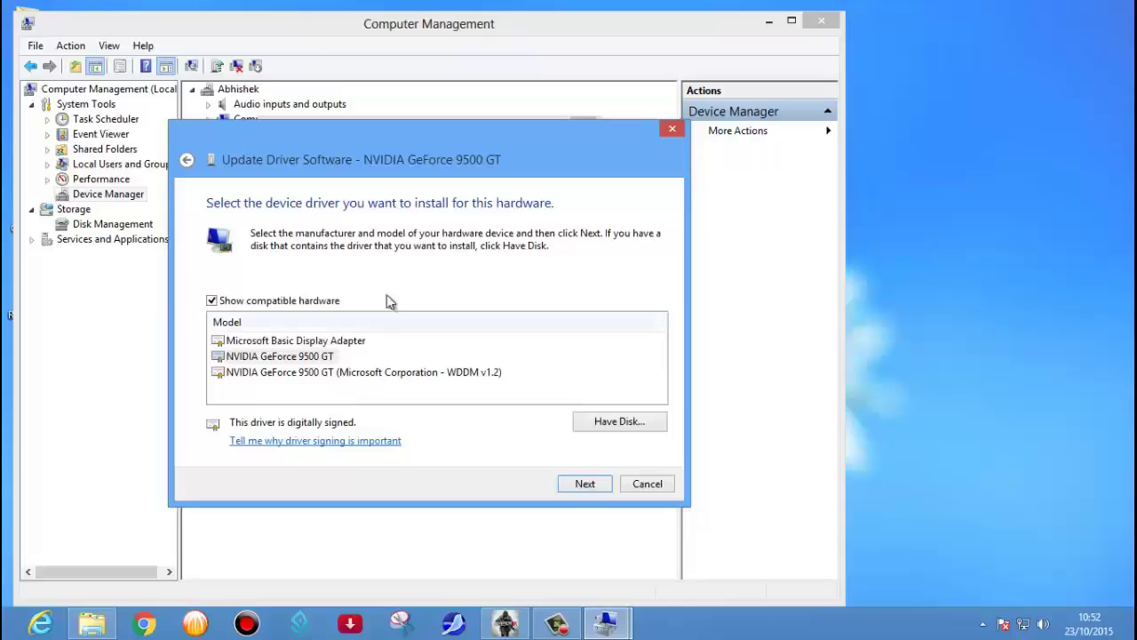
{"action": "left_click", "coordinate": [289, 358]}
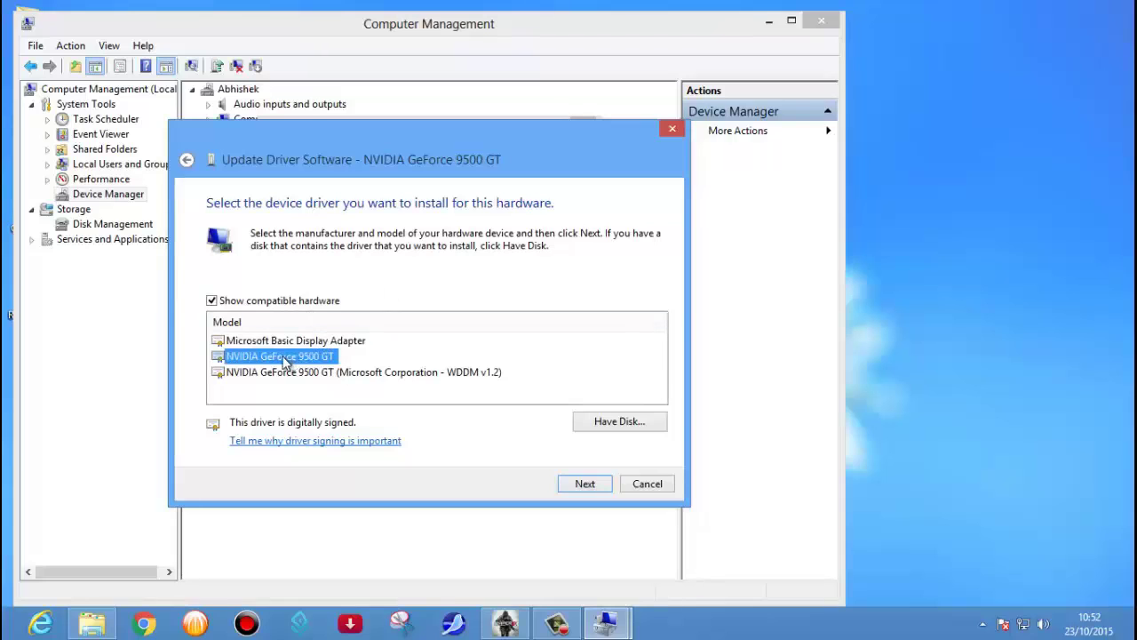
{"action": "left_click", "coordinate": [312, 377]}
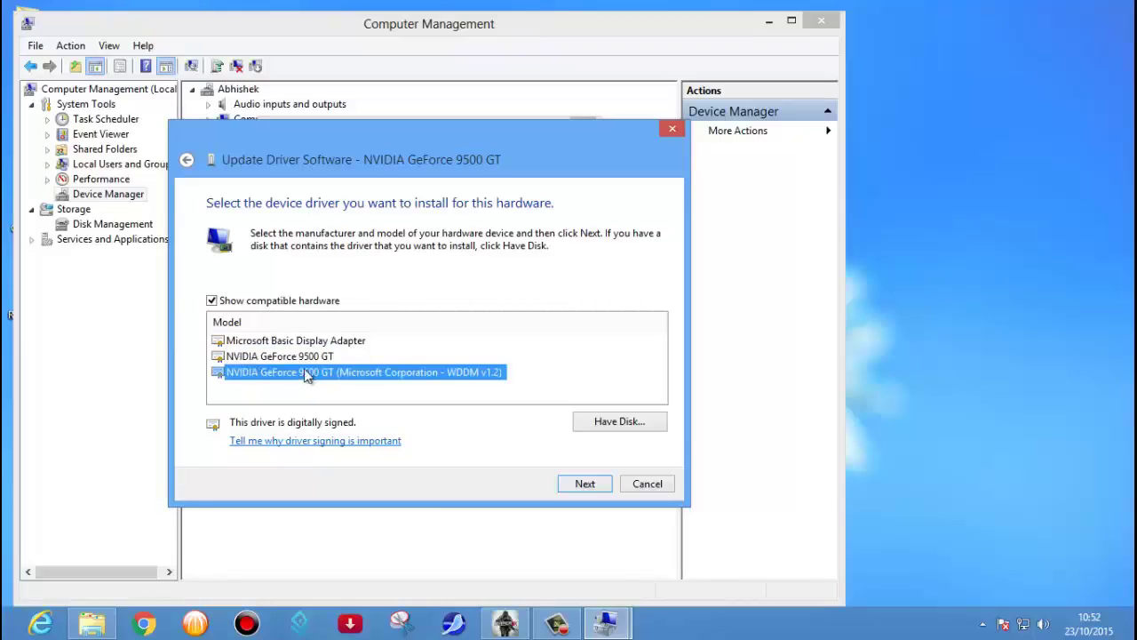
{"action": "left_click", "coordinate": [300, 358]}
{"action": "left_click", "coordinate": [302, 342]}
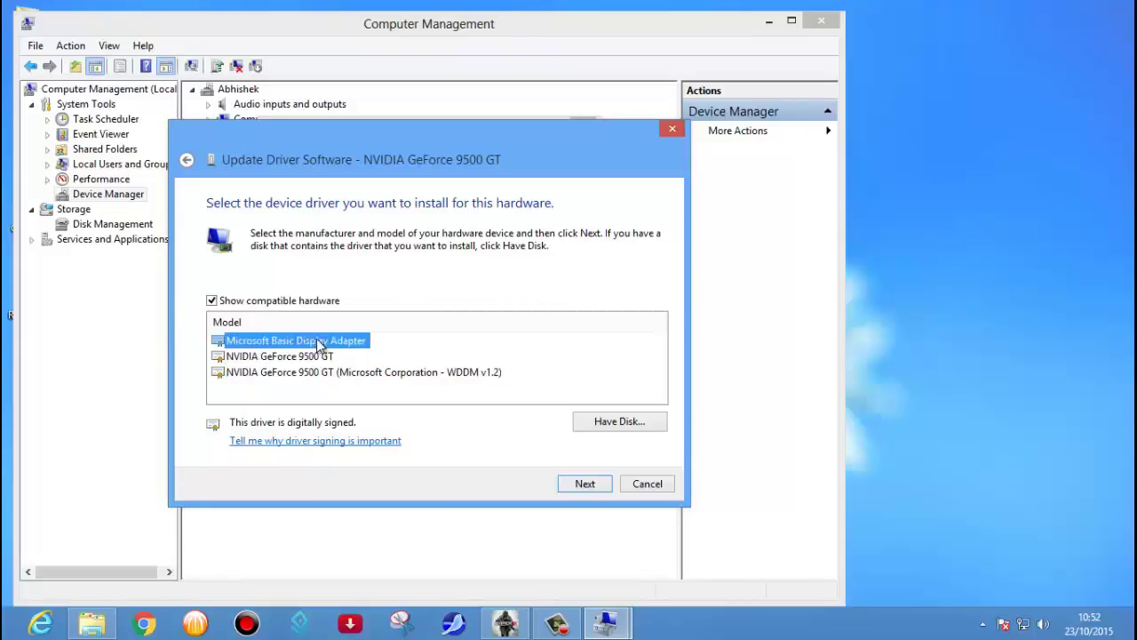
{"action": "left_click", "coordinate": [298, 358]}
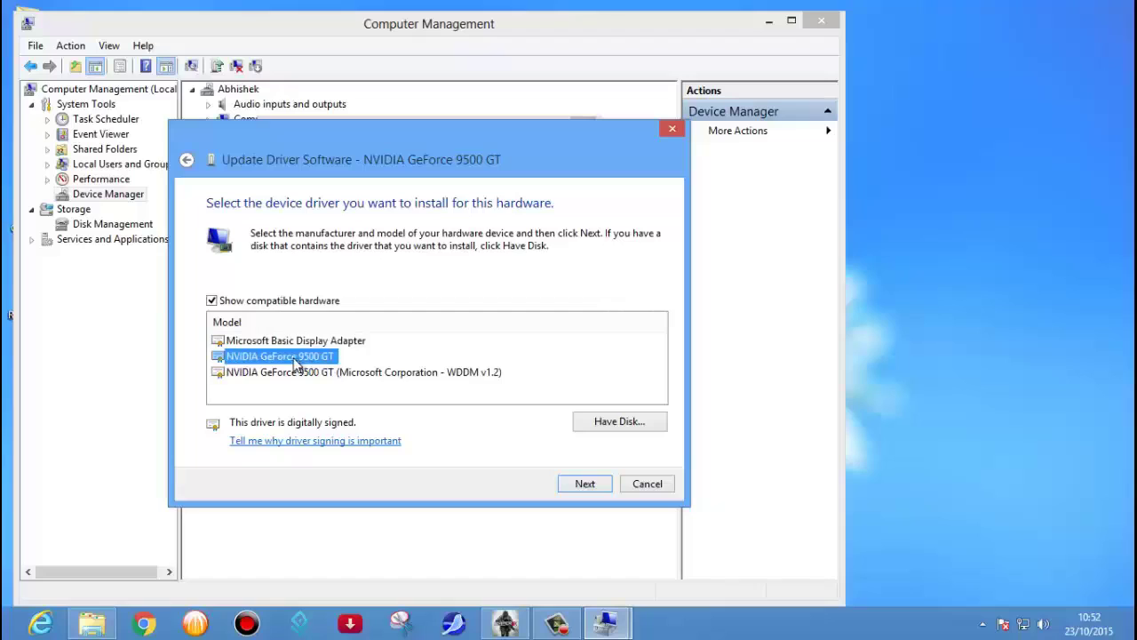
{"action": "left_click", "coordinate": [577, 488]}
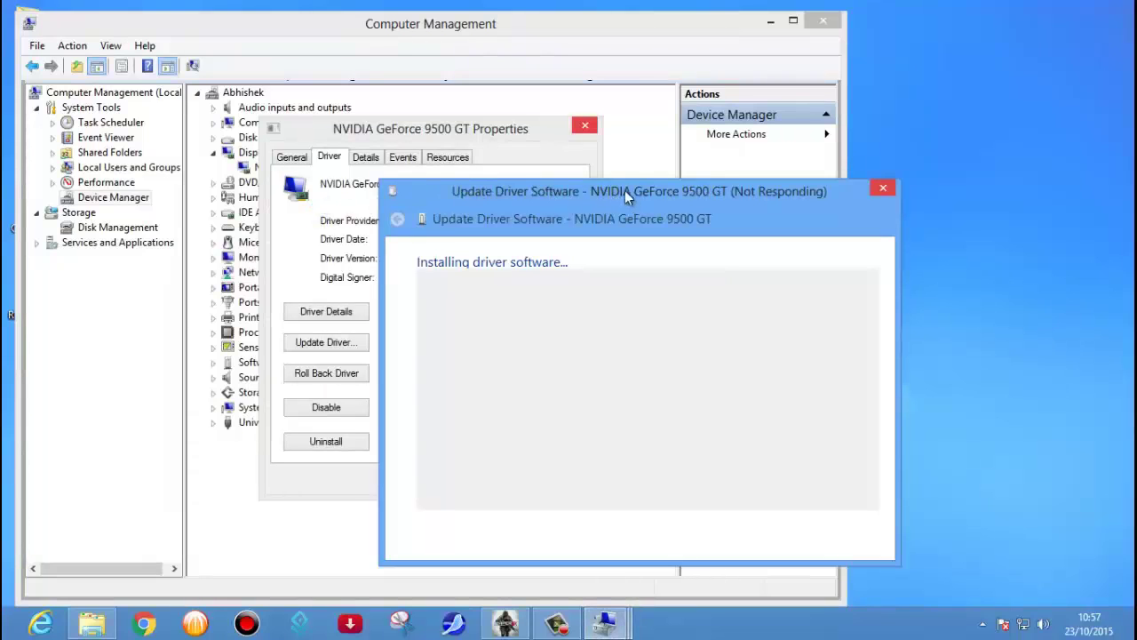
Dismiss the driver update success page, then close the Properties dialog and Computer Management.
{"action": "left_click_drag", "start_coordinate": [625, 190], "coordinate": [570, 167]}
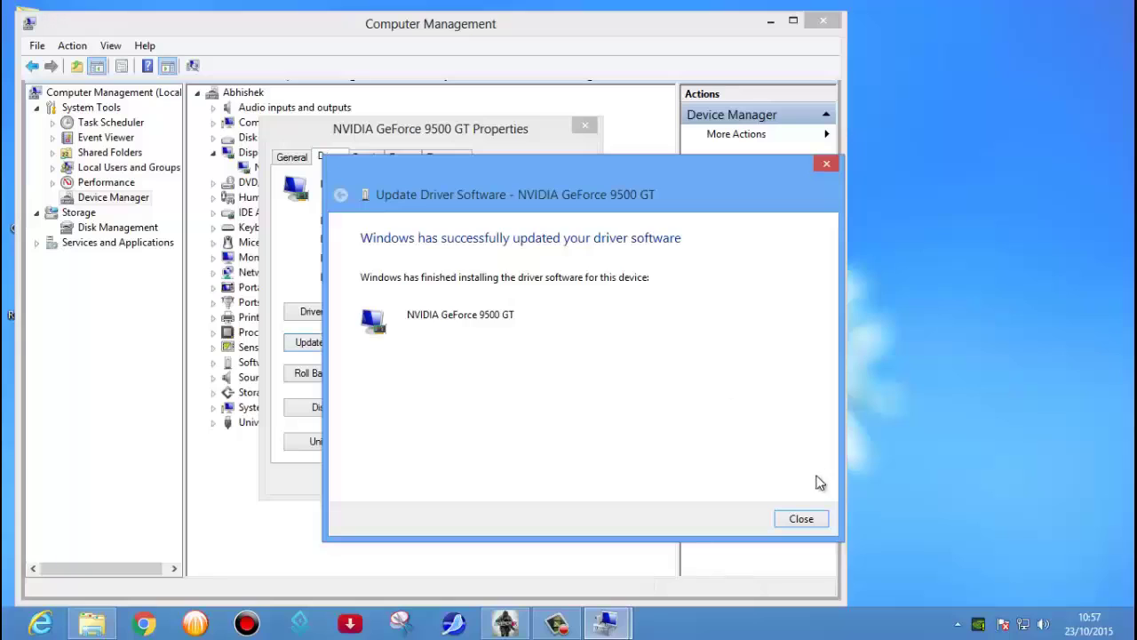
{"action": "left_click", "coordinate": [802, 519]}
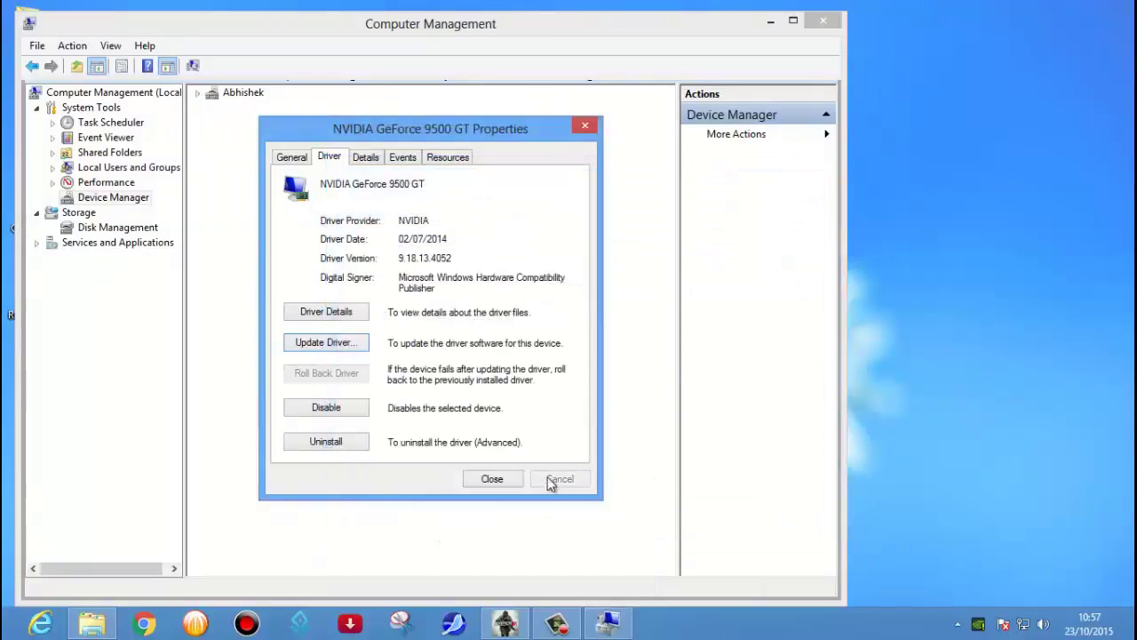
{"action": "left_click", "coordinate": [494, 479]}
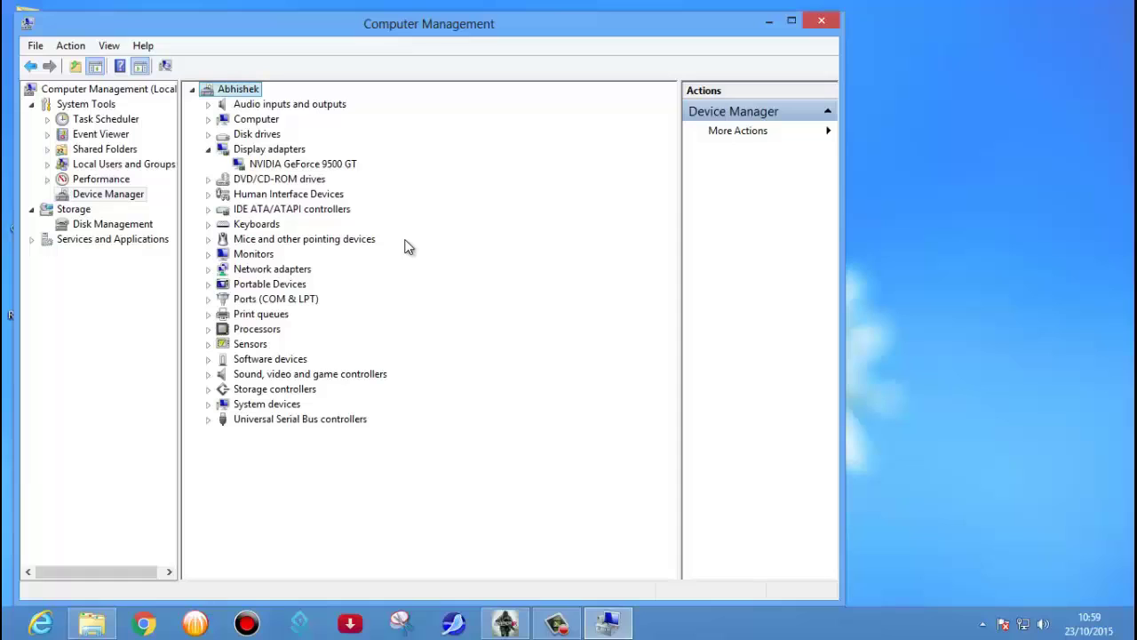
{"action": "left_click", "coordinate": [811, 22]}
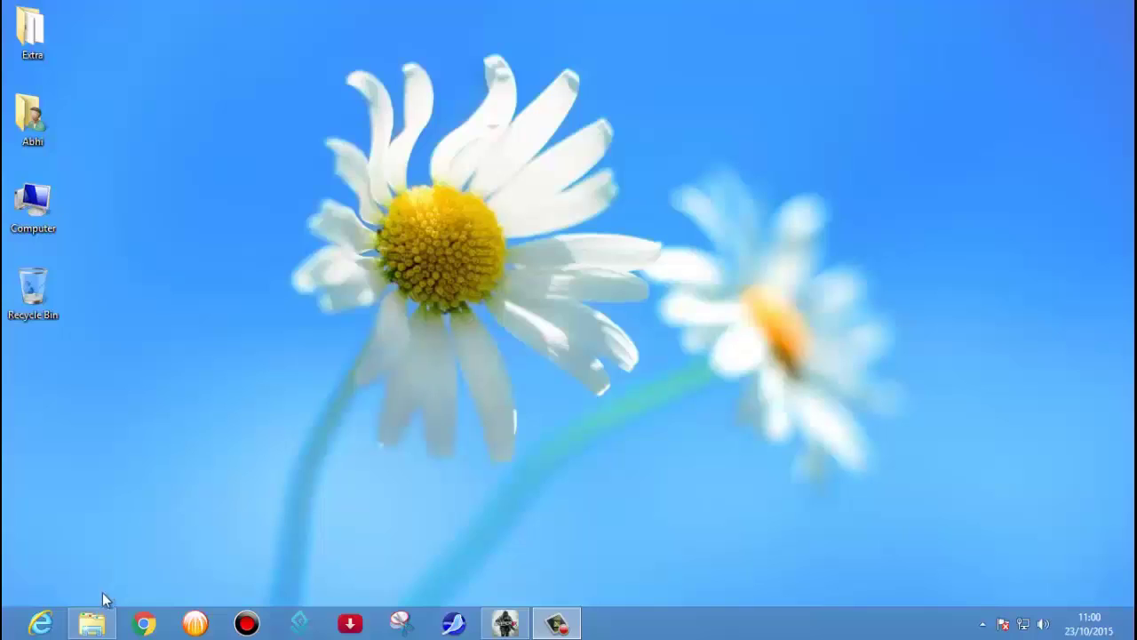
Run DriverPackSolution from the Driver Pack Solution folder in File Explorer.
{"action": "left_click", "coordinate": [92, 622]}
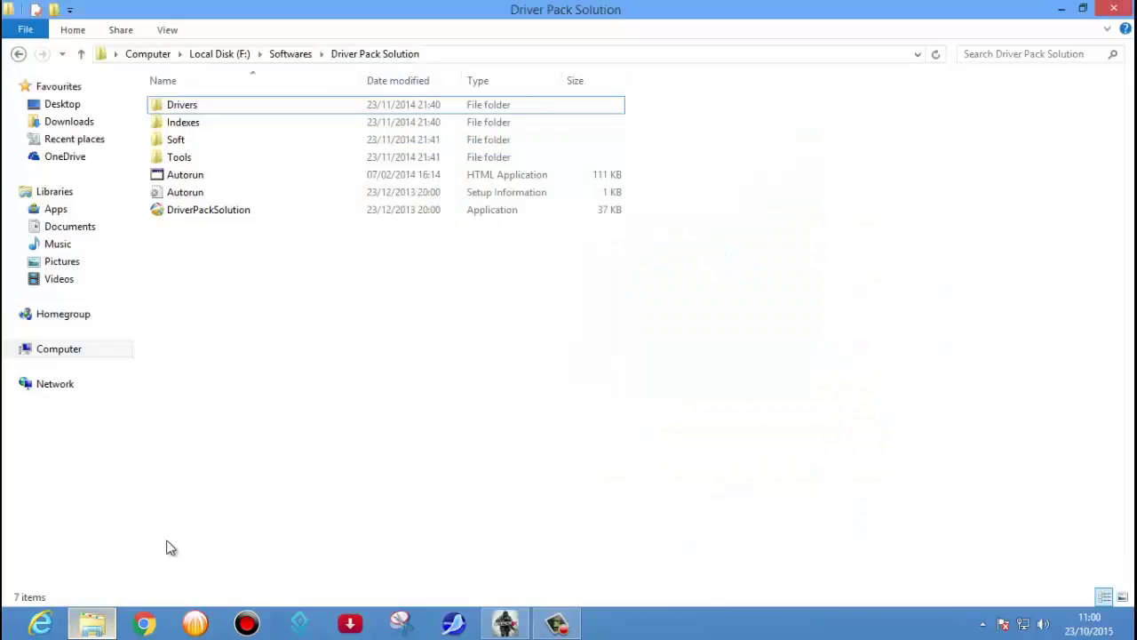
{"action": "left_click", "coordinate": [222, 215]}
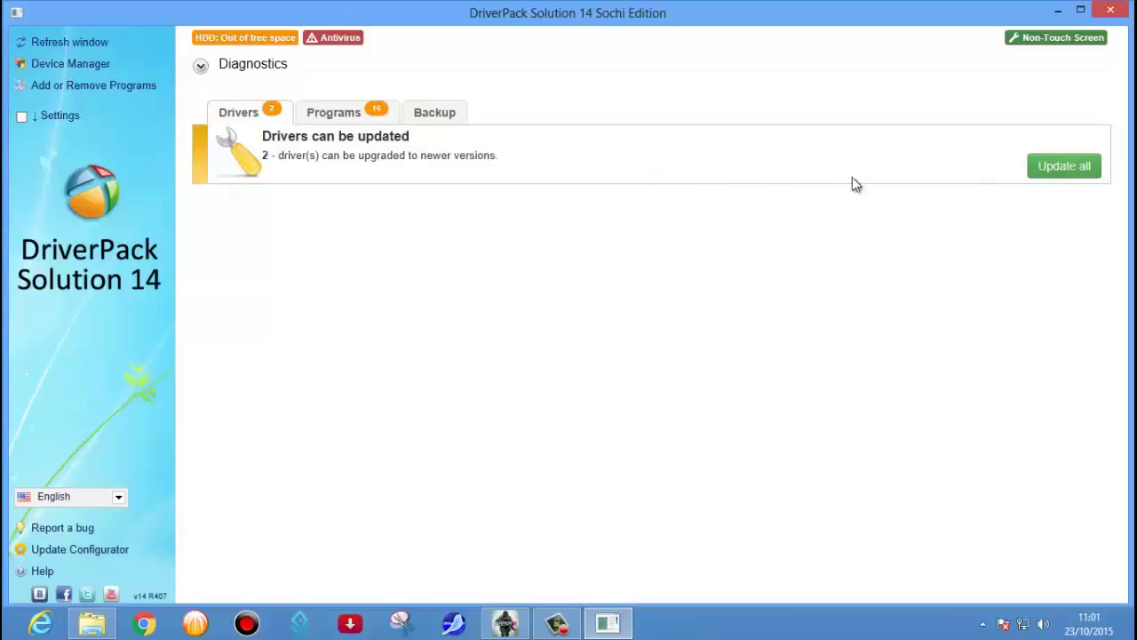
Choose Update all with drivers only, using the first DP_Misc_14022 Logitech driver version.
{"action": "left_click", "coordinate": [1063, 171]}
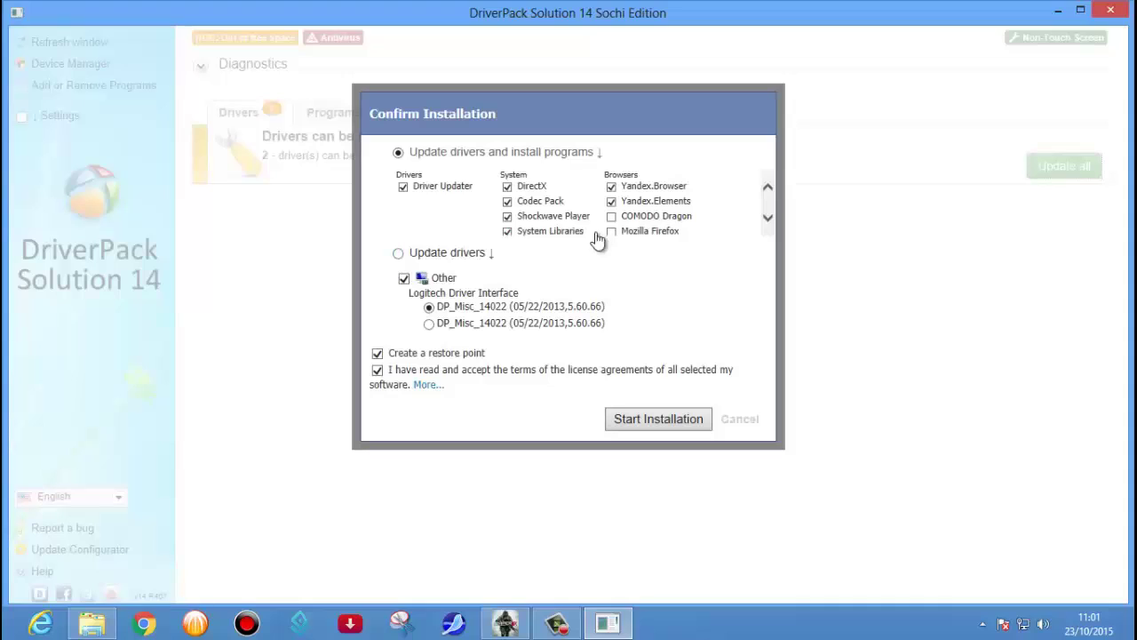
{"action": "left_click", "coordinate": [398, 255]}
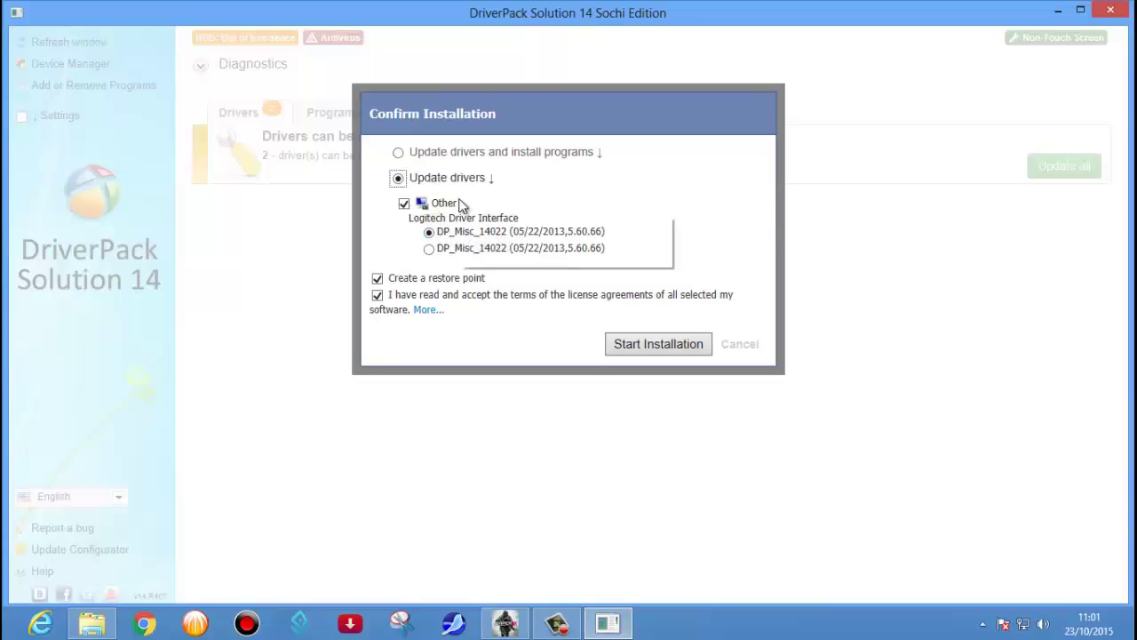
{"action": "left_click", "coordinate": [429, 232]}
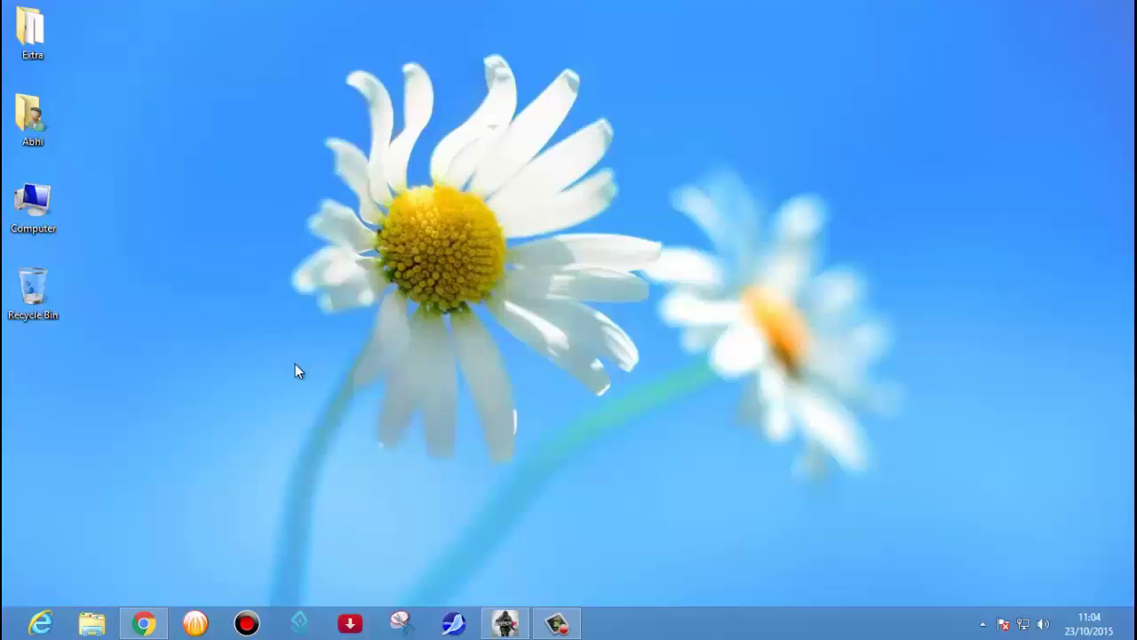
Search Google for 'driver id', open driveridentifier.com and download the DriverIdentifier installer.
{"action": "left_click", "coordinate": [143, 623]}
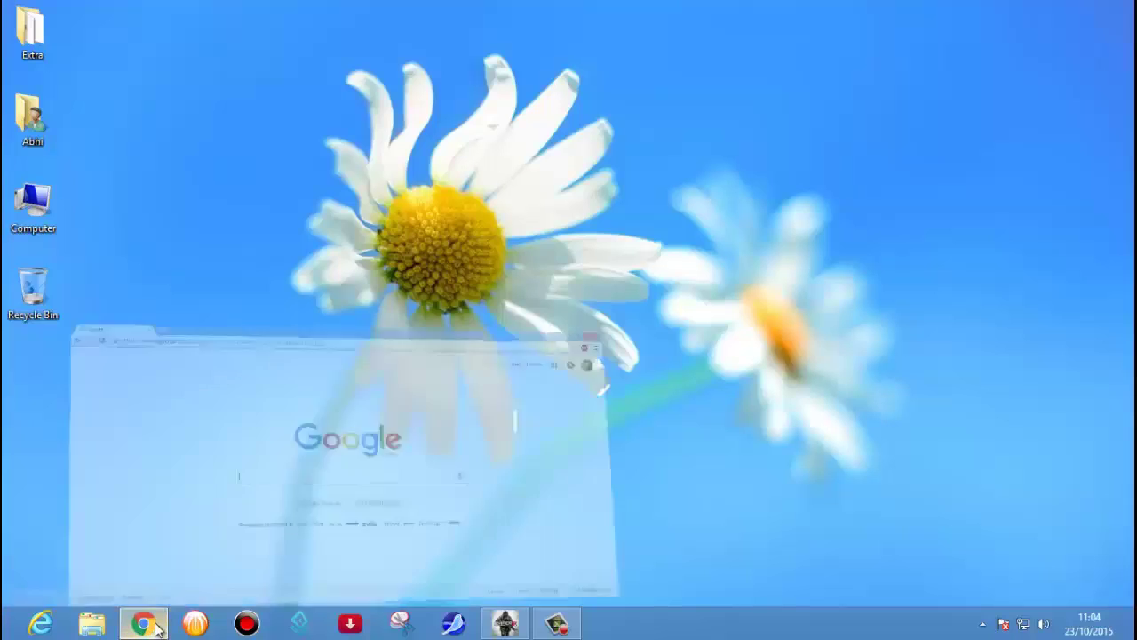
{"action": "left_click", "coordinate": [443, 332]}
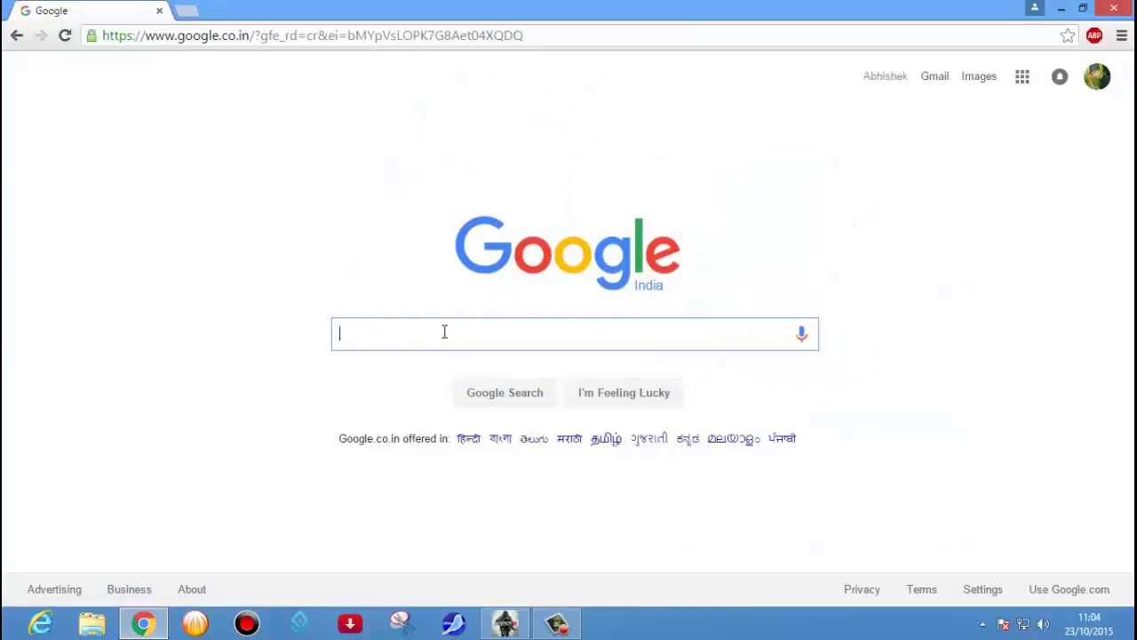
{"action": "type", "text": "driver"}
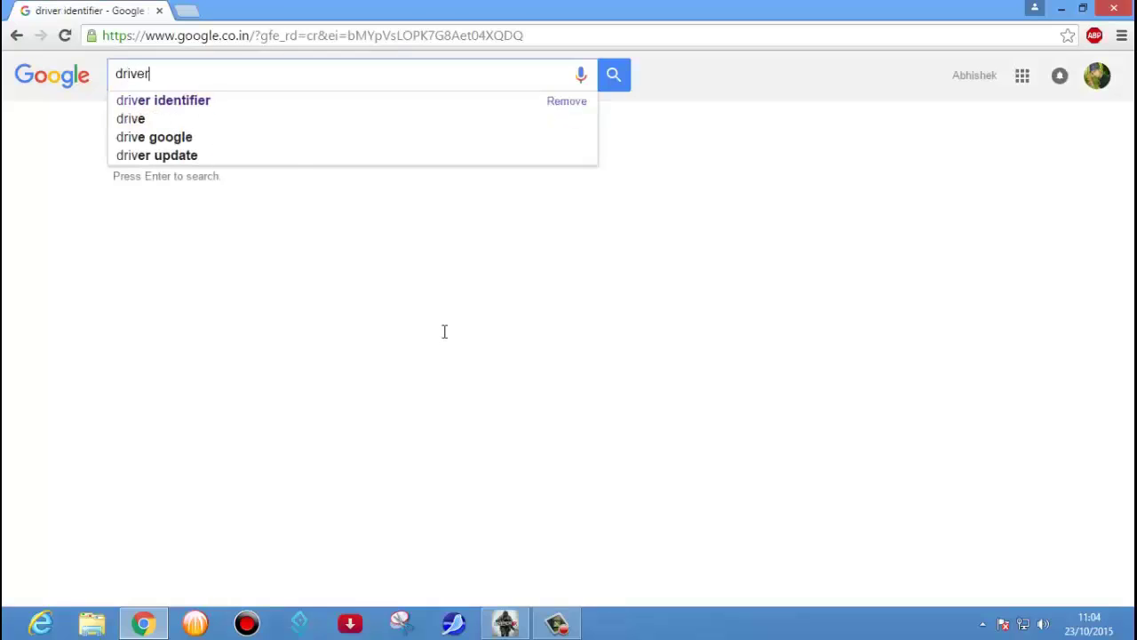
{"action": "type", "text": " id"}
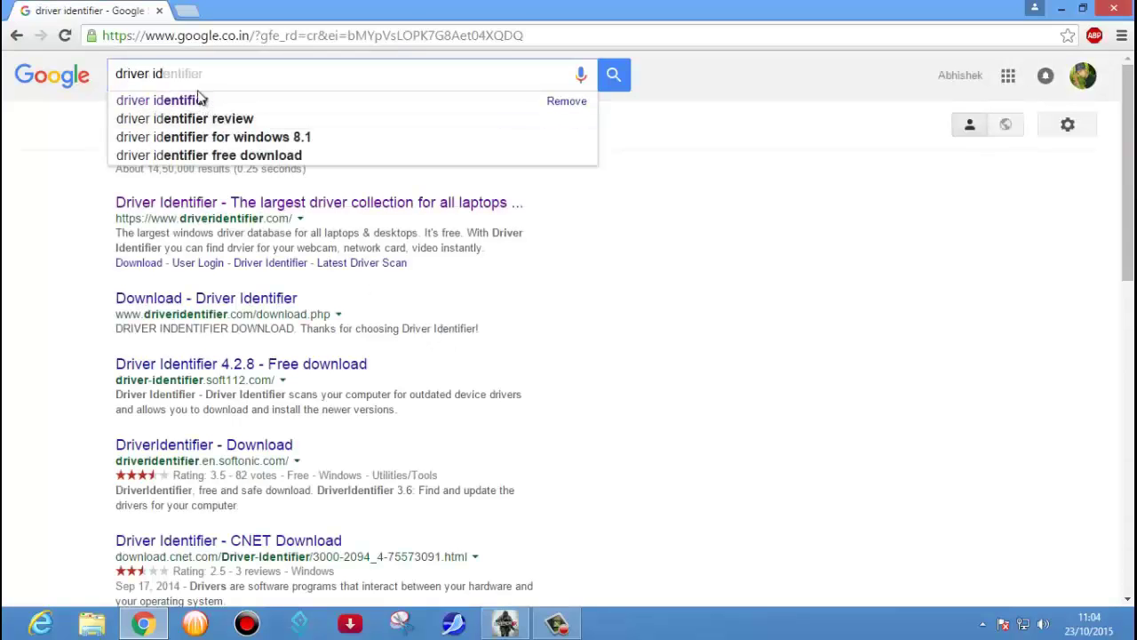
{"action": "left_click", "coordinate": [197, 98]}
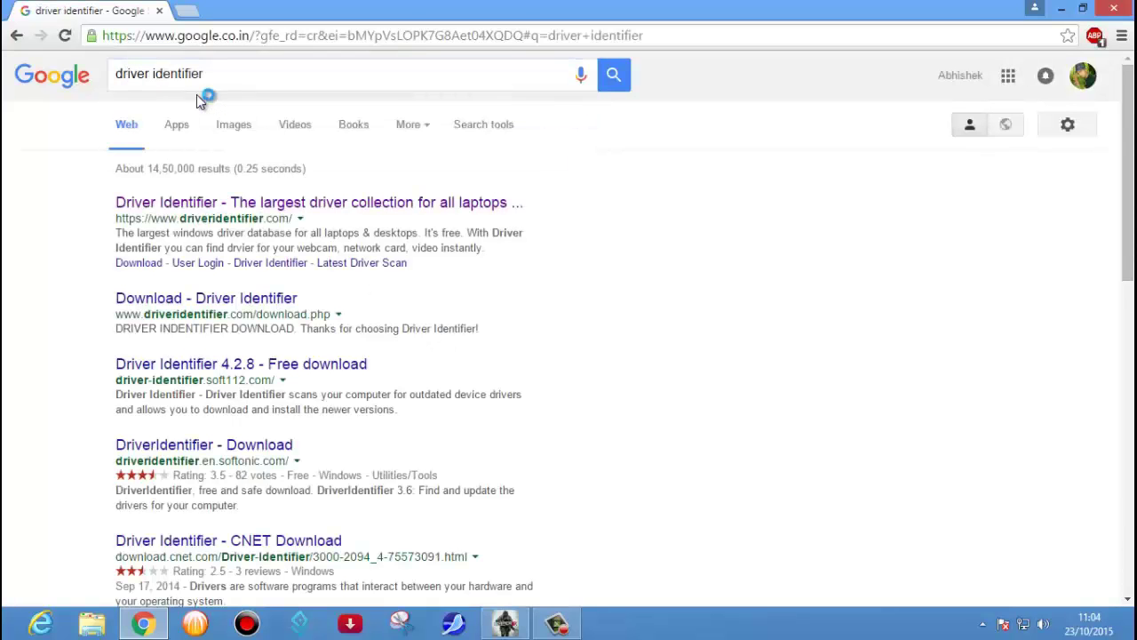
{"action": "left_click", "coordinate": [206, 204]}
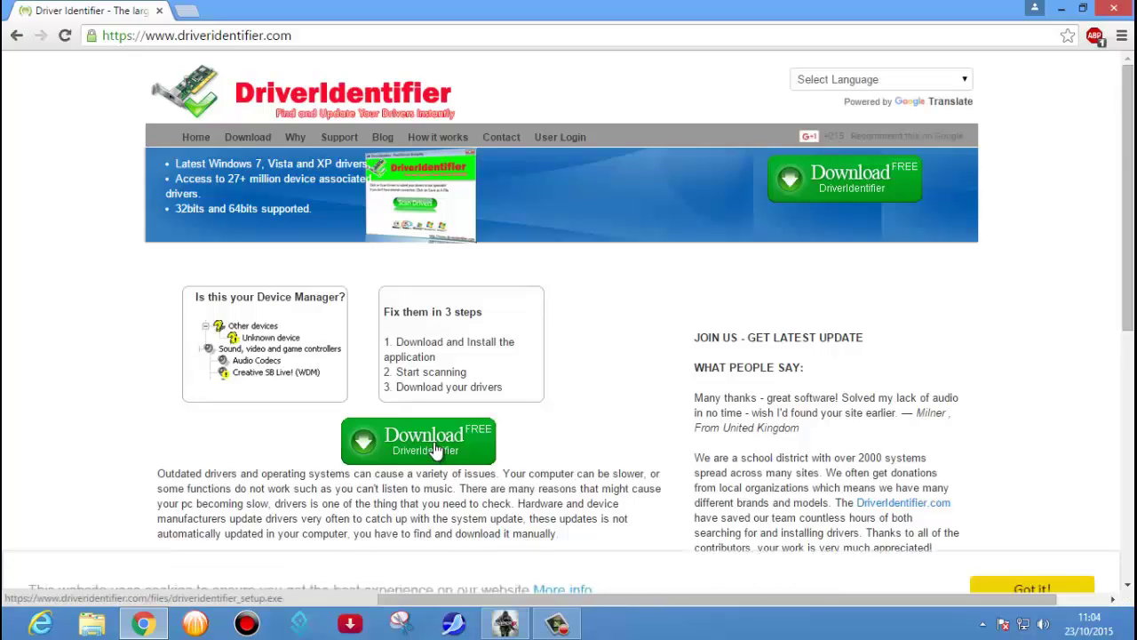
{"action": "left_click", "coordinate": [436, 451]}
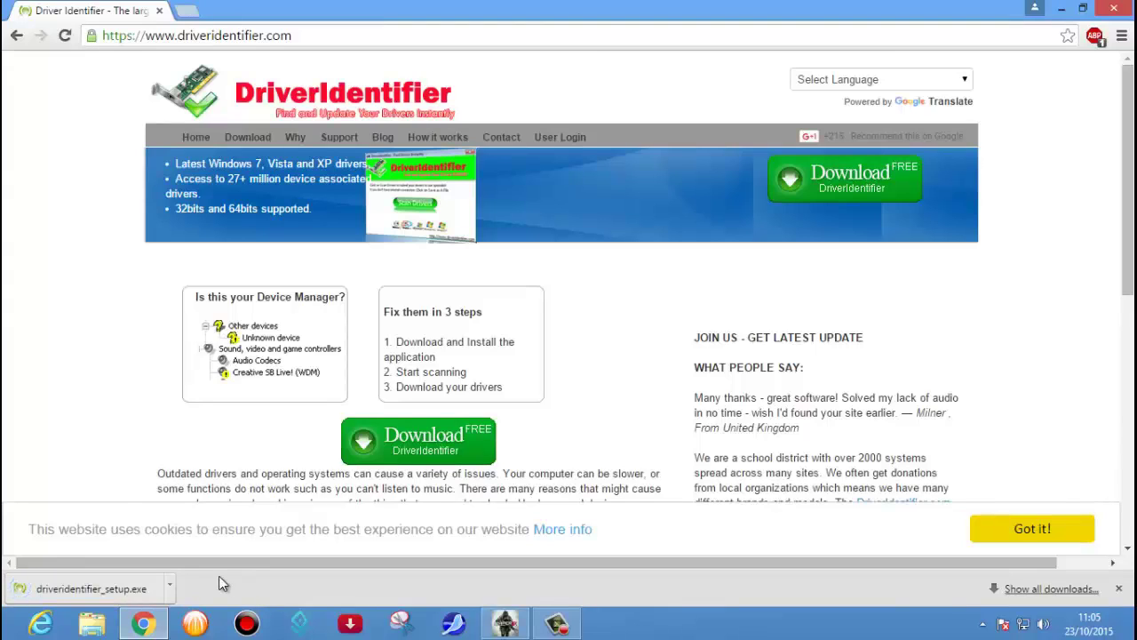
Show driveridentifier_setup in the Downloads folder and run the installer.
{"action": "right_click", "coordinate": [50, 602]}
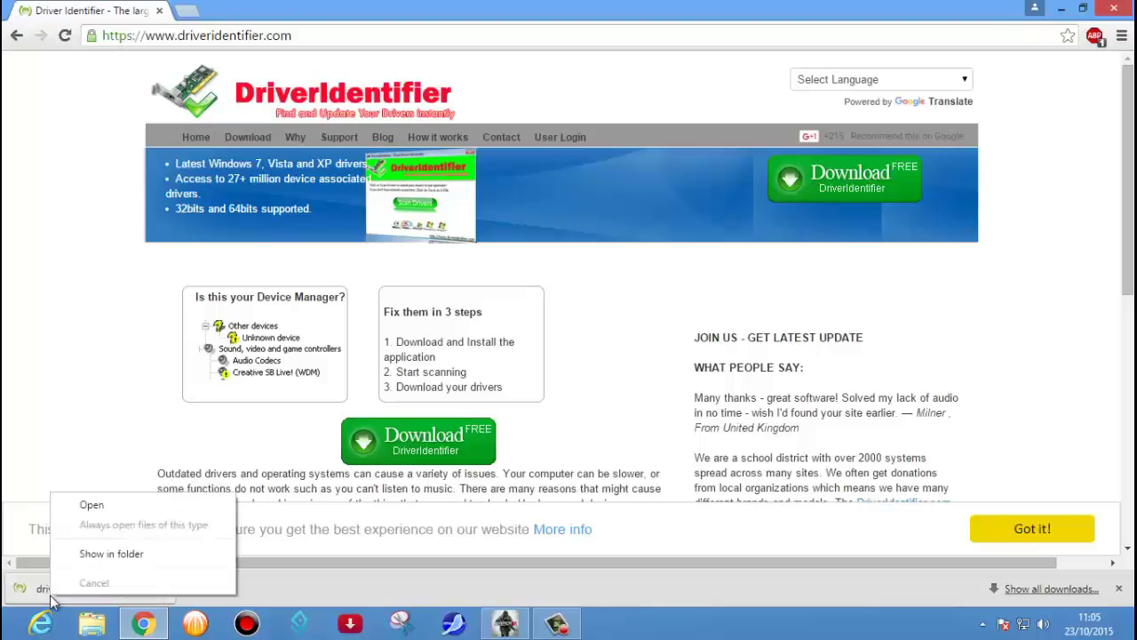
{"action": "left_click", "coordinate": [131, 560]}
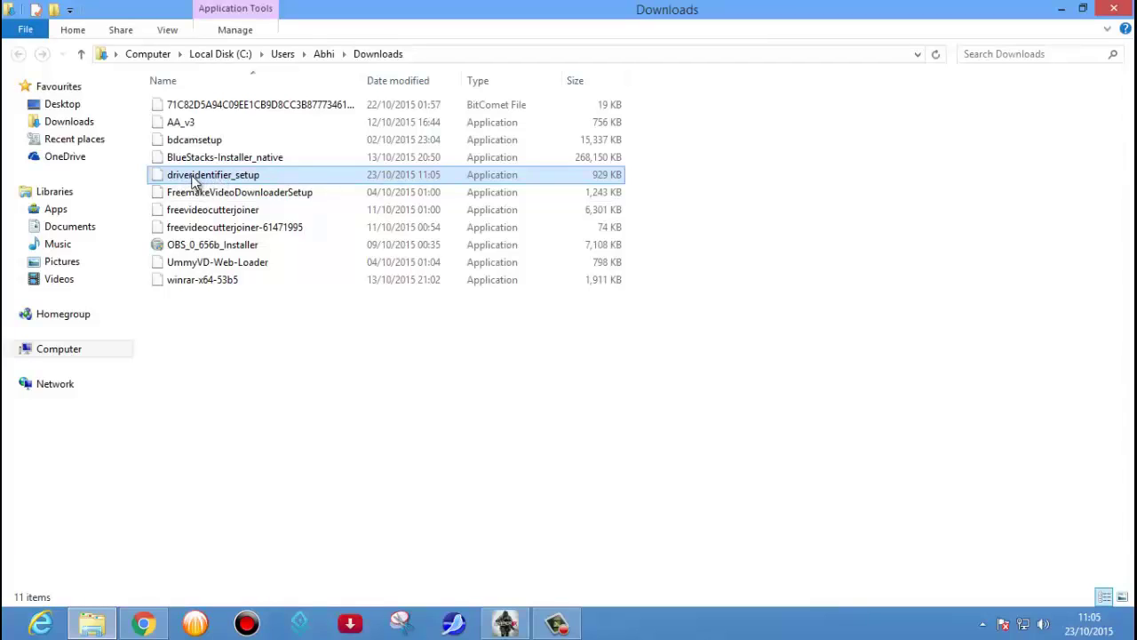
{"action": "mouse_move", "coordinate": [194, 180]}
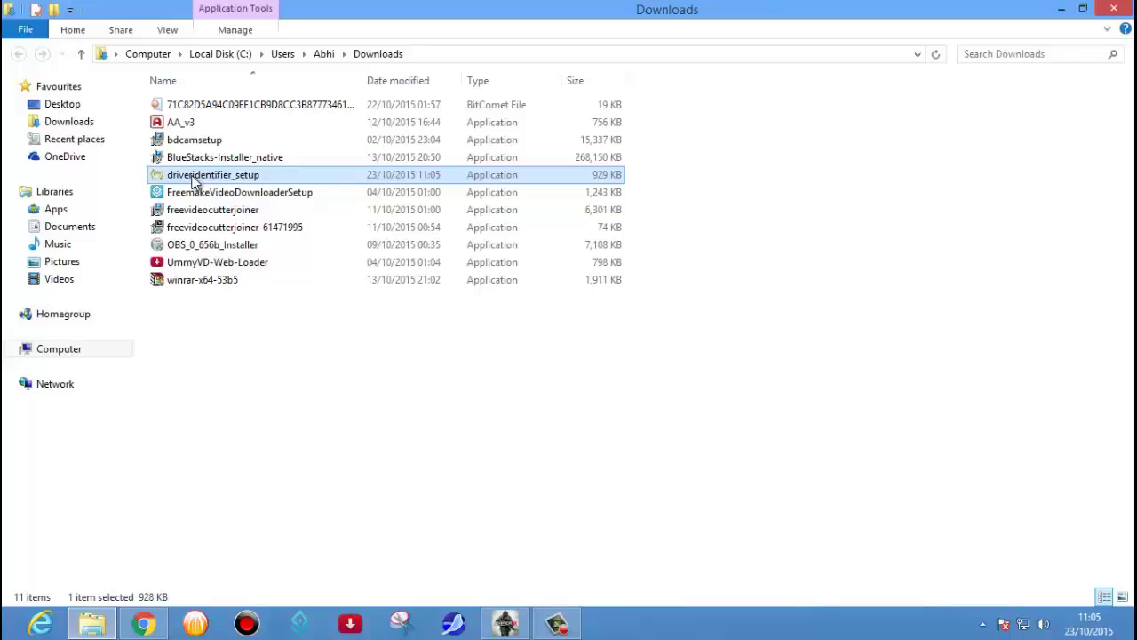
{"action": "double_click", "coordinate": [193, 176]}
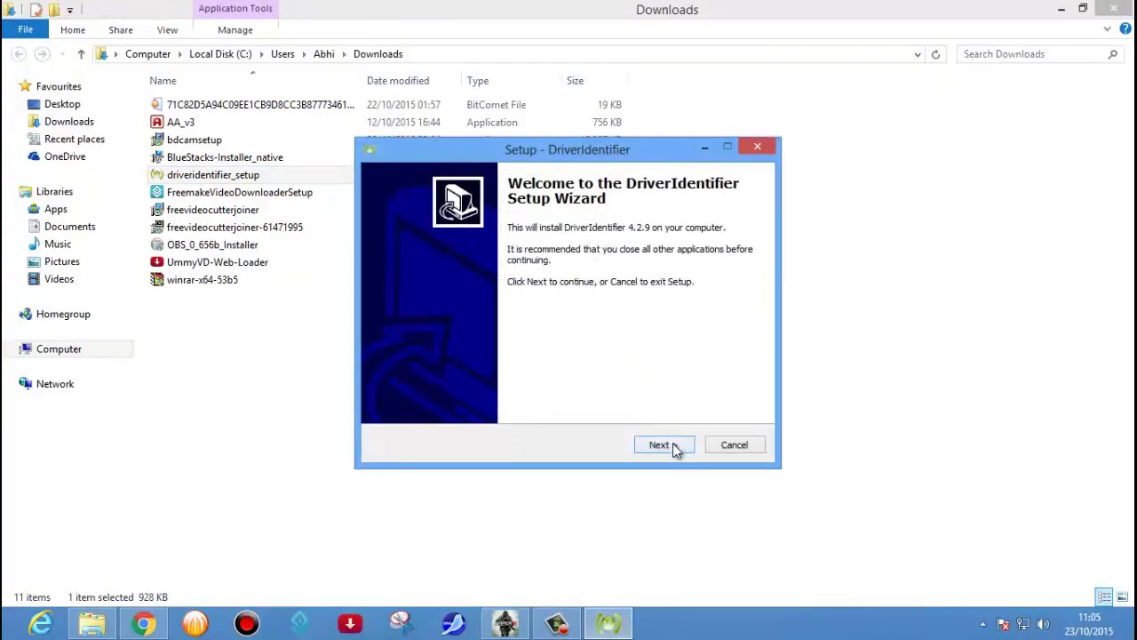
Accept the licence agreement, install DriverIdentifier 4.2.9, and close the blank browser window.
{"action": "left_click", "coordinate": [662, 444]}
{"action": "left_click", "coordinate": [445, 396]}
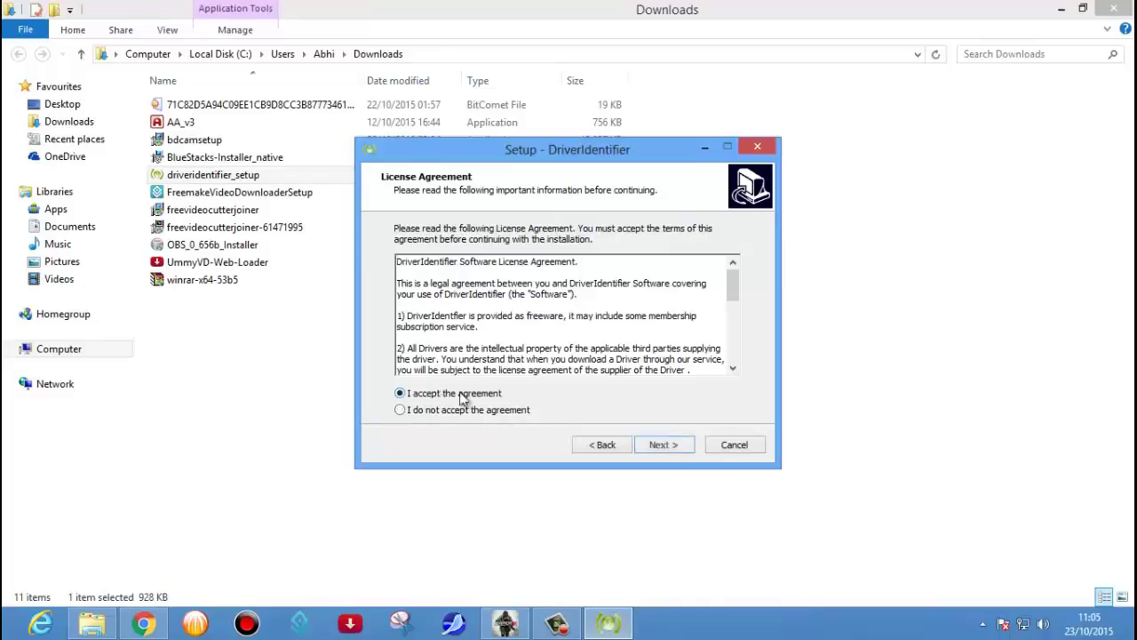
{"action": "left_click", "coordinate": [662, 443]}
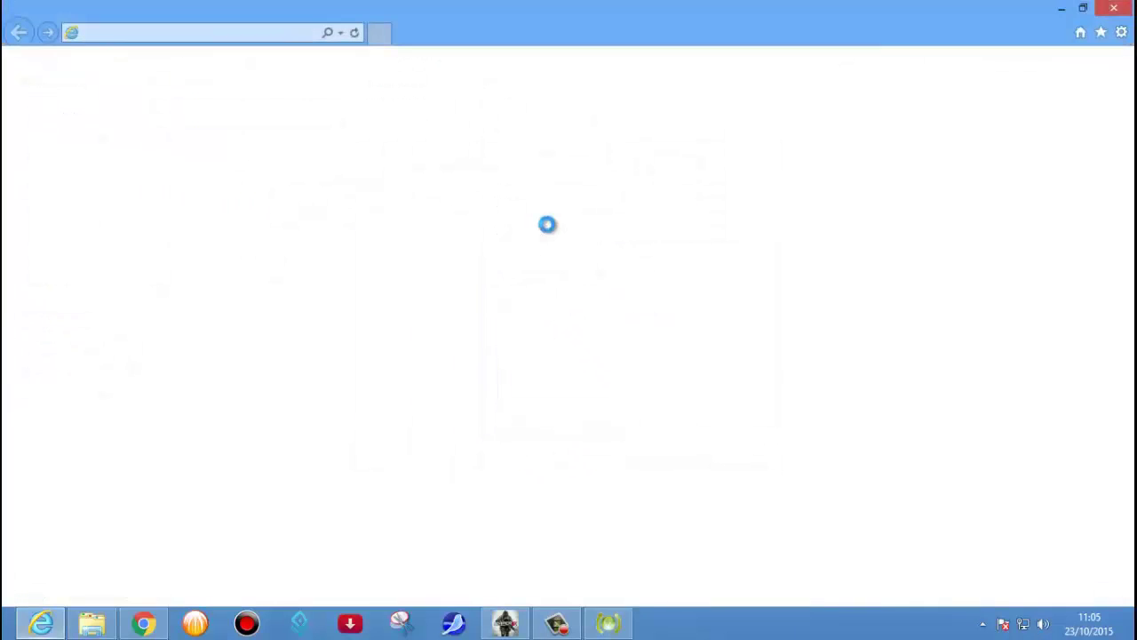
{"action": "left_click", "coordinate": [1114, 11]}
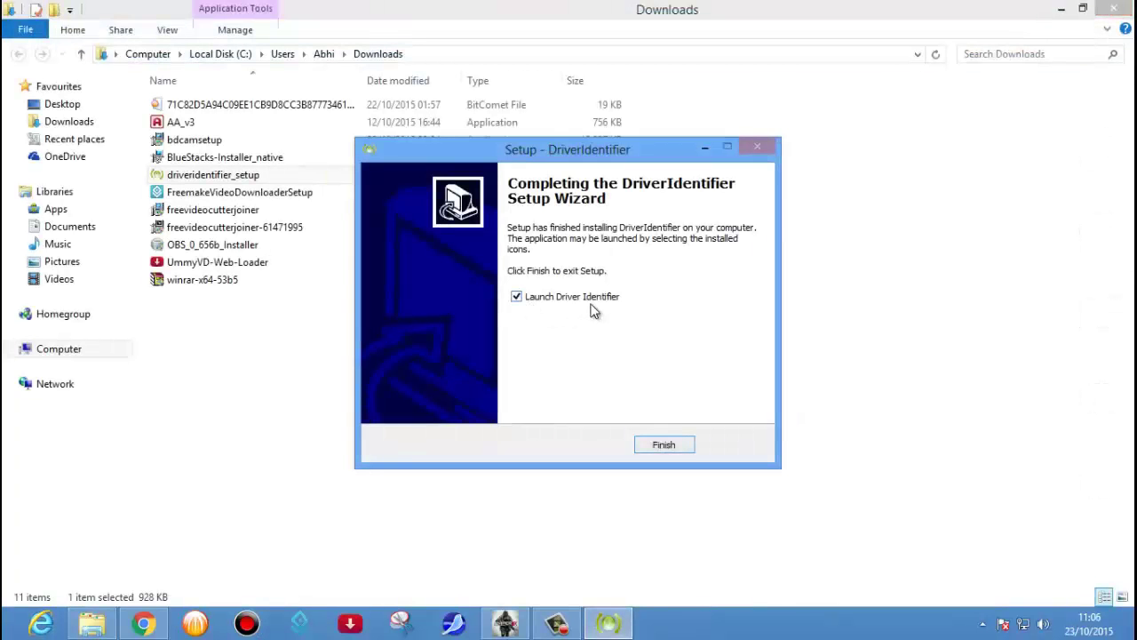
Finish setup to launch DriverIdentifier and run Scan Drivers.
{"action": "left_click", "coordinate": [658, 444]}
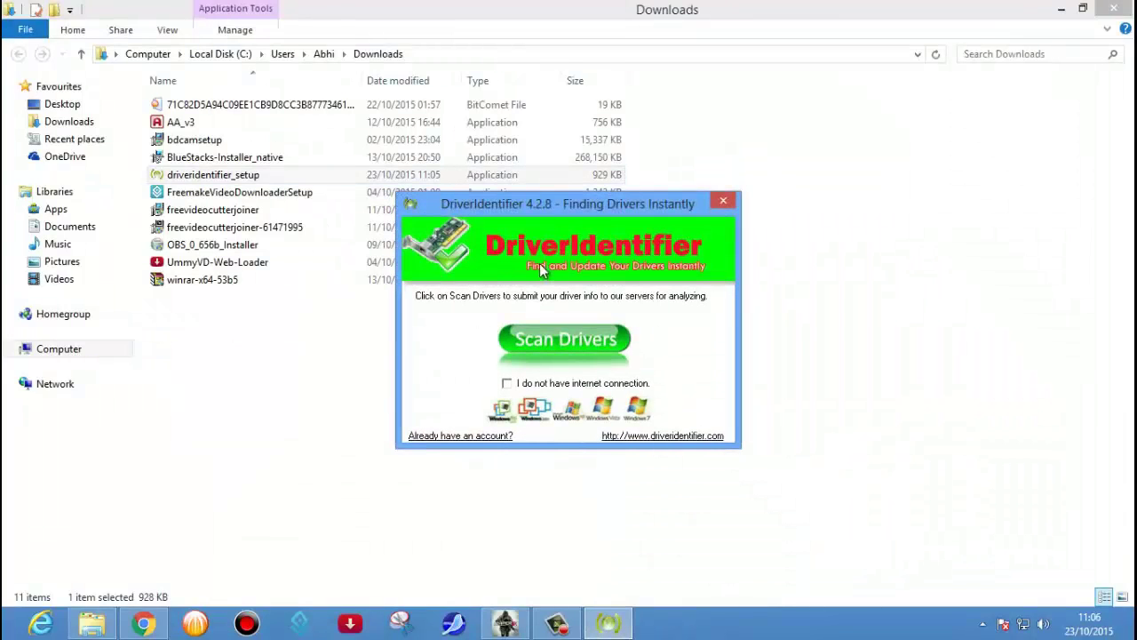
{"action": "left_click", "coordinate": [560, 349]}
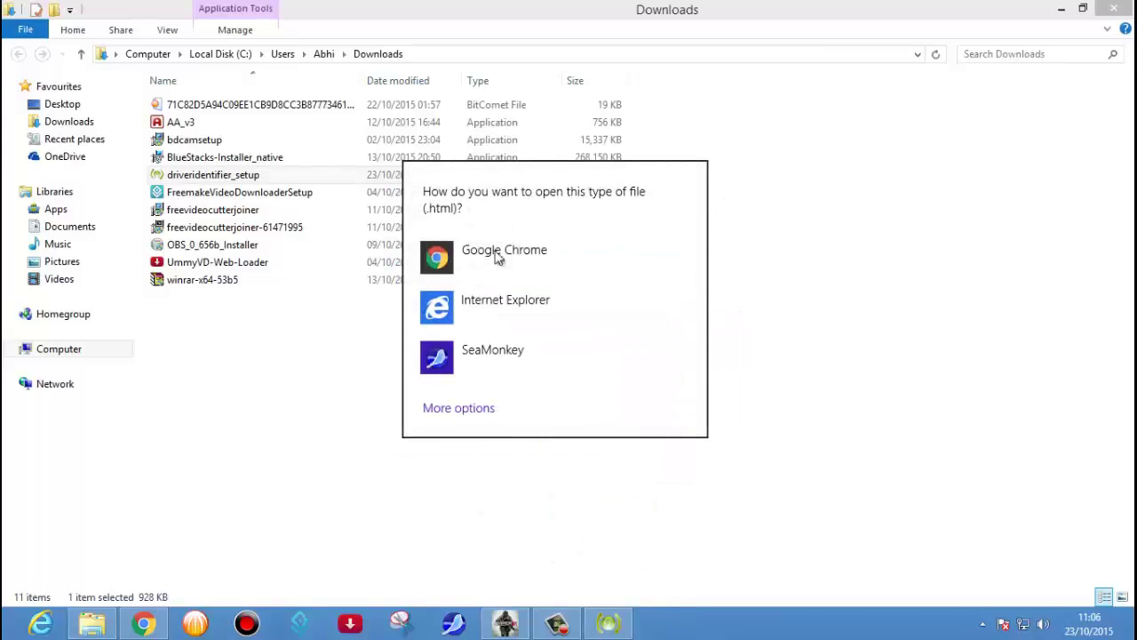
Open the DriverIdentifier scan results in Chrome, review the Update and Good drivers, then close Chrome.
{"action": "left_click", "coordinate": [500, 260]}
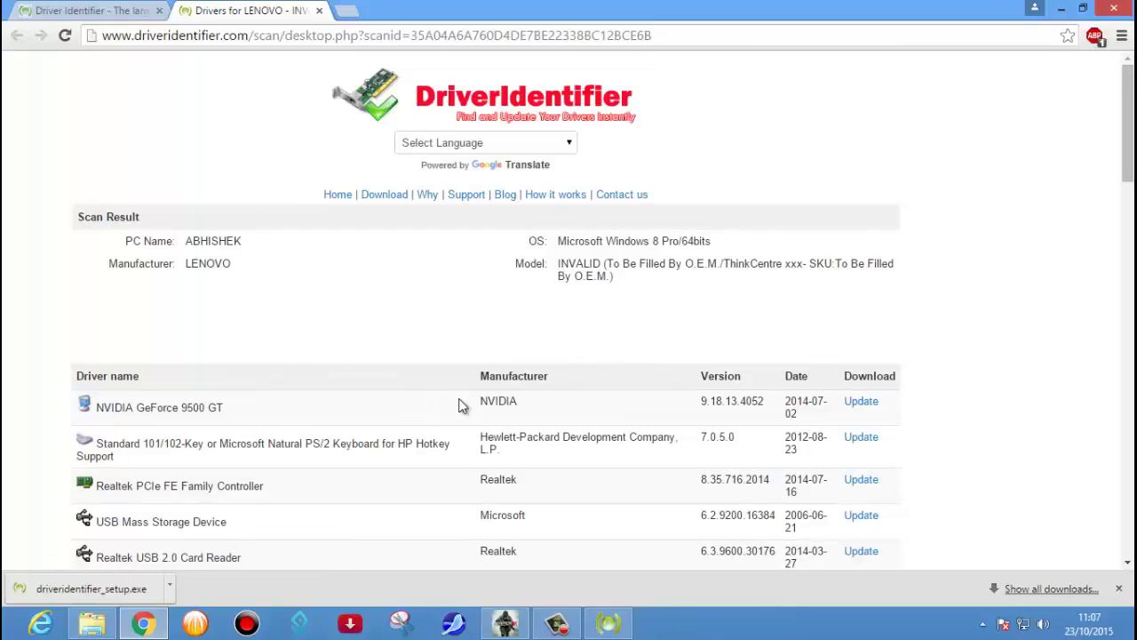
{"action": "scroll", "coordinate": [1129, 151], "scroll_direction": "down", "scroll_amount": 3}
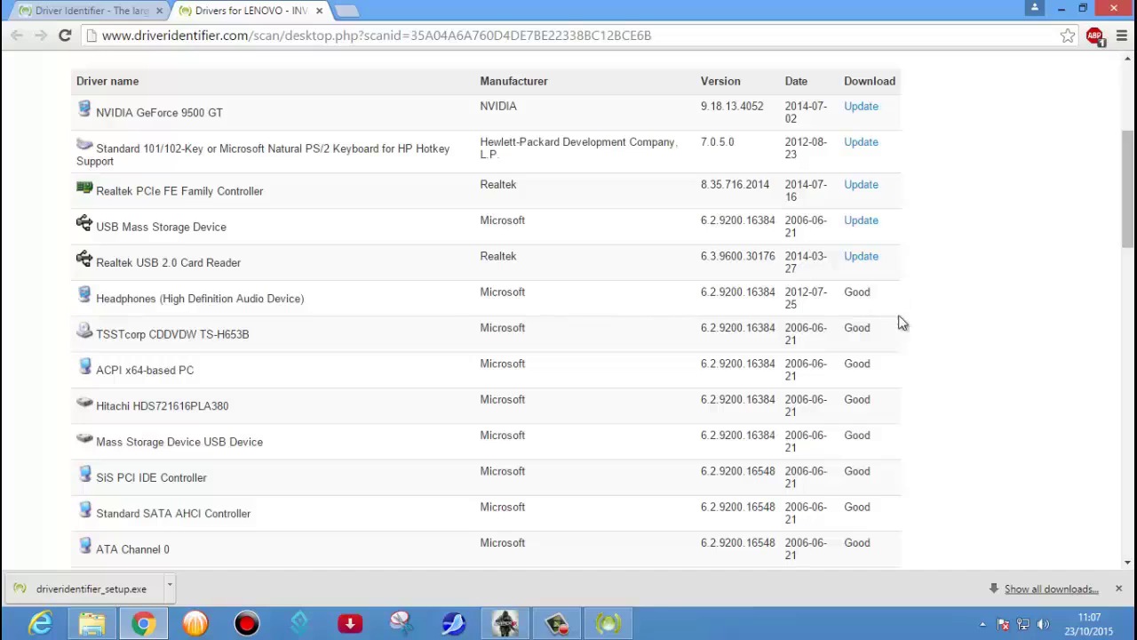
{"action": "left_click_drag", "start_coordinate": [1124, 207], "coordinate": [1131, 97]}
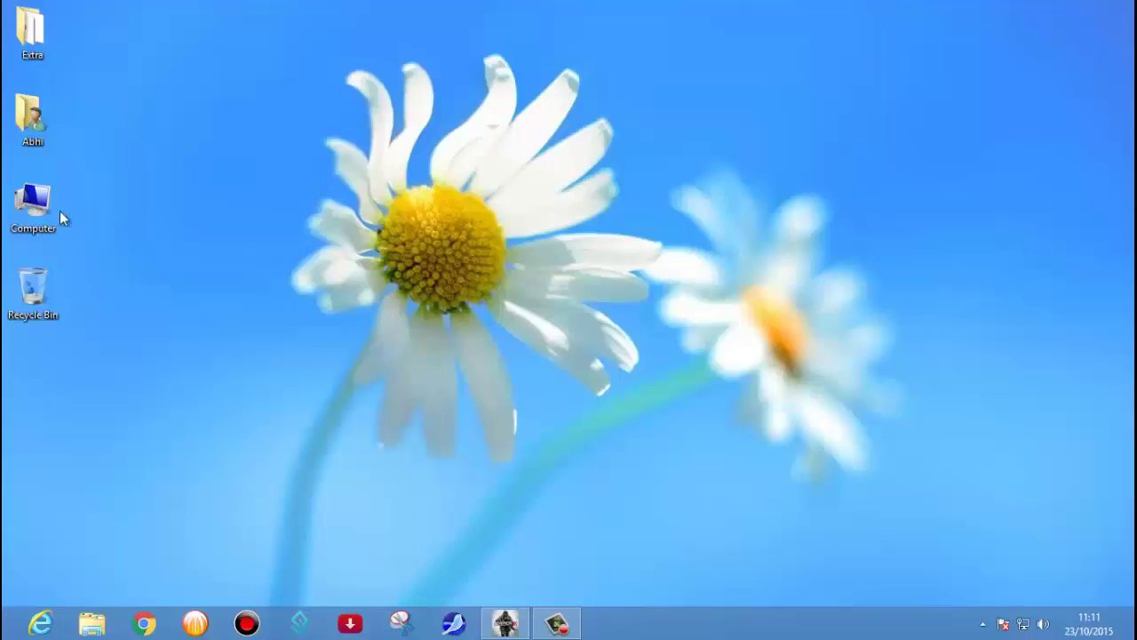
{"action": "right_click", "coordinate": [28, 196]}
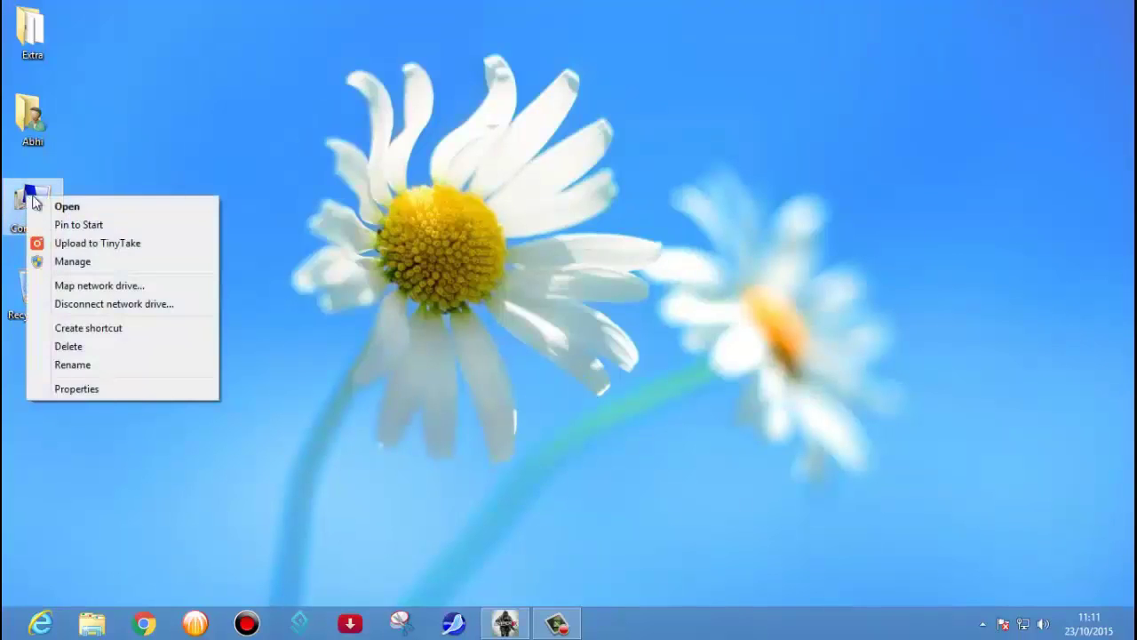
{"action": "left_click", "coordinate": [91, 265]}
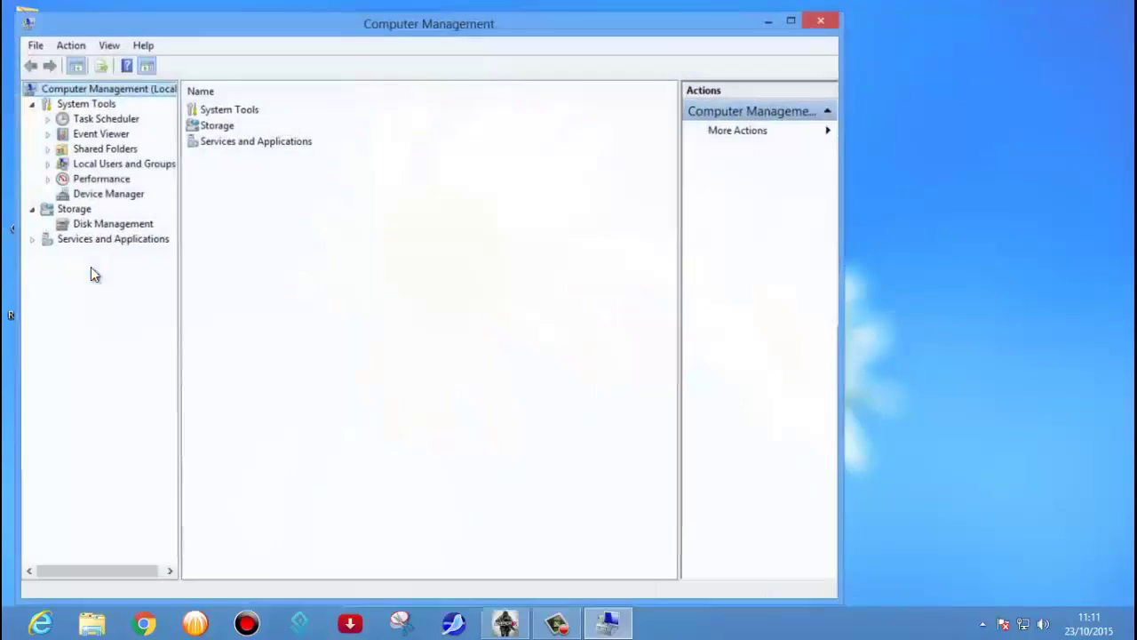
{"action": "left_click", "coordinate": [103, 193]}
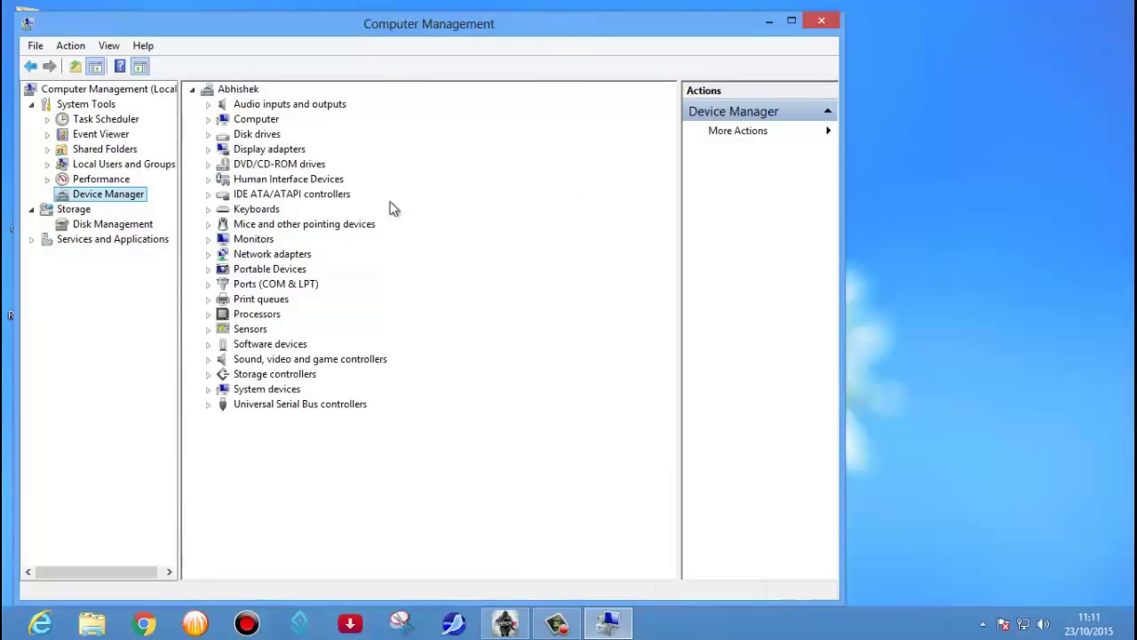
{"action": "left_click", "coordinate": [822, 21]}
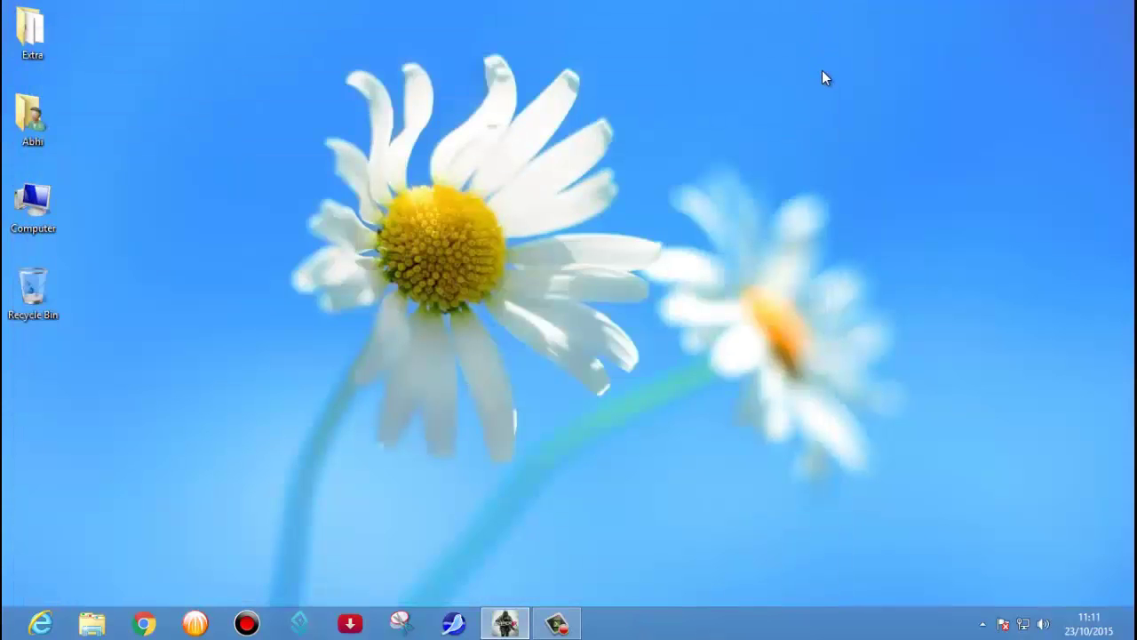
Launch Device Manager with devmgmt.msc from the Run dialog and maximize its window.
{"action": "key", "text": "super+r"}
{"action": "type", "text": "d"}
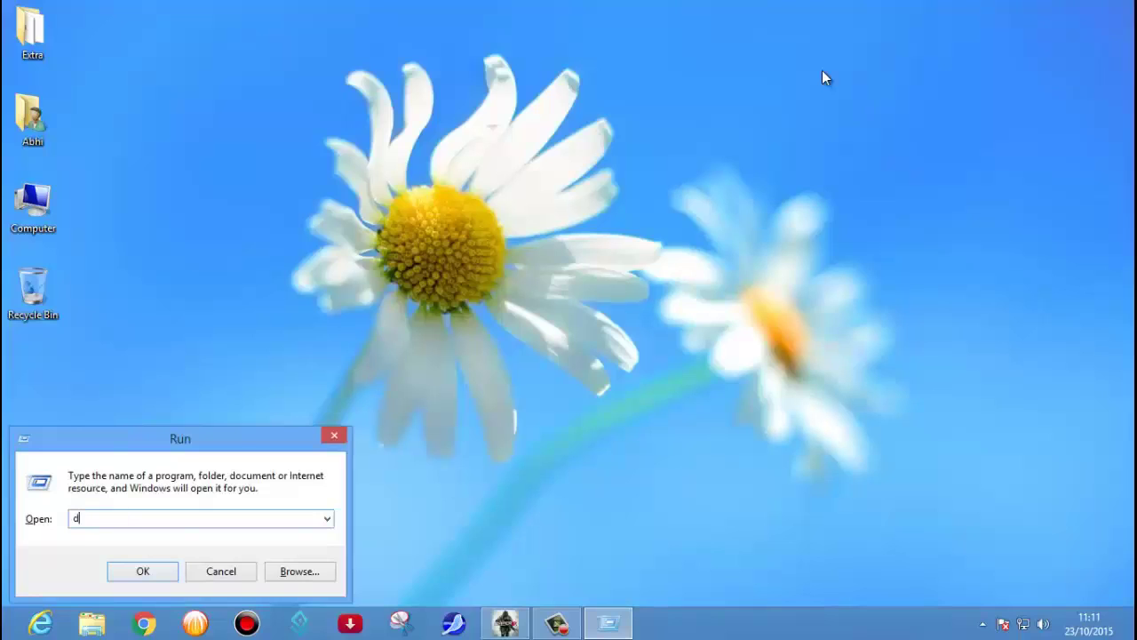
{"action": "type", "text": "evmgm"}
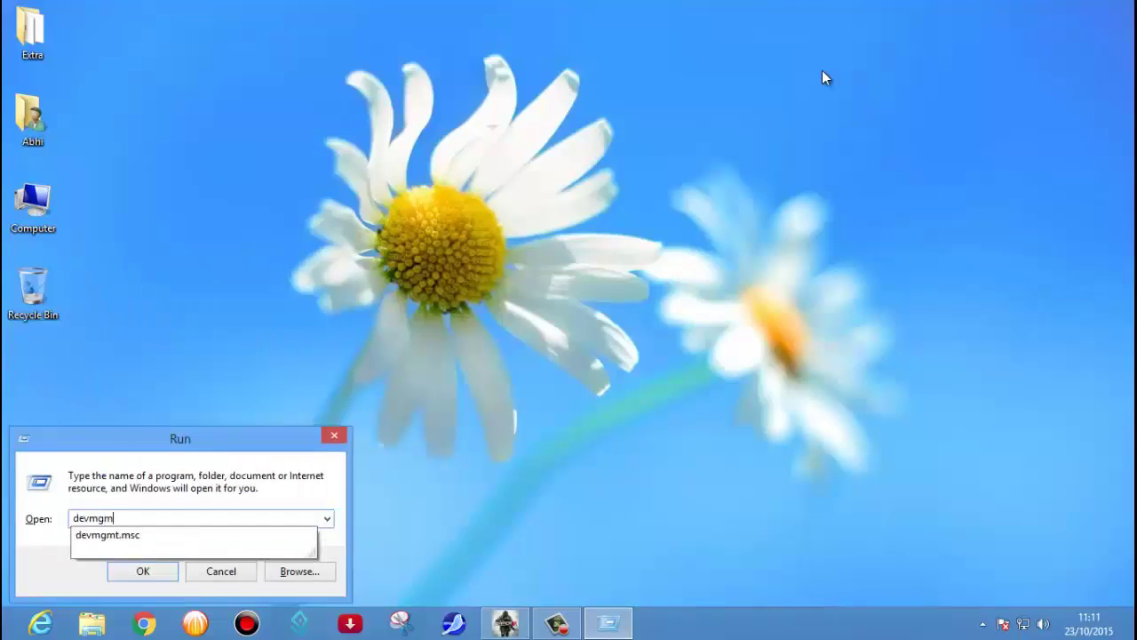
{"action": "type", "text": "t.msc"}
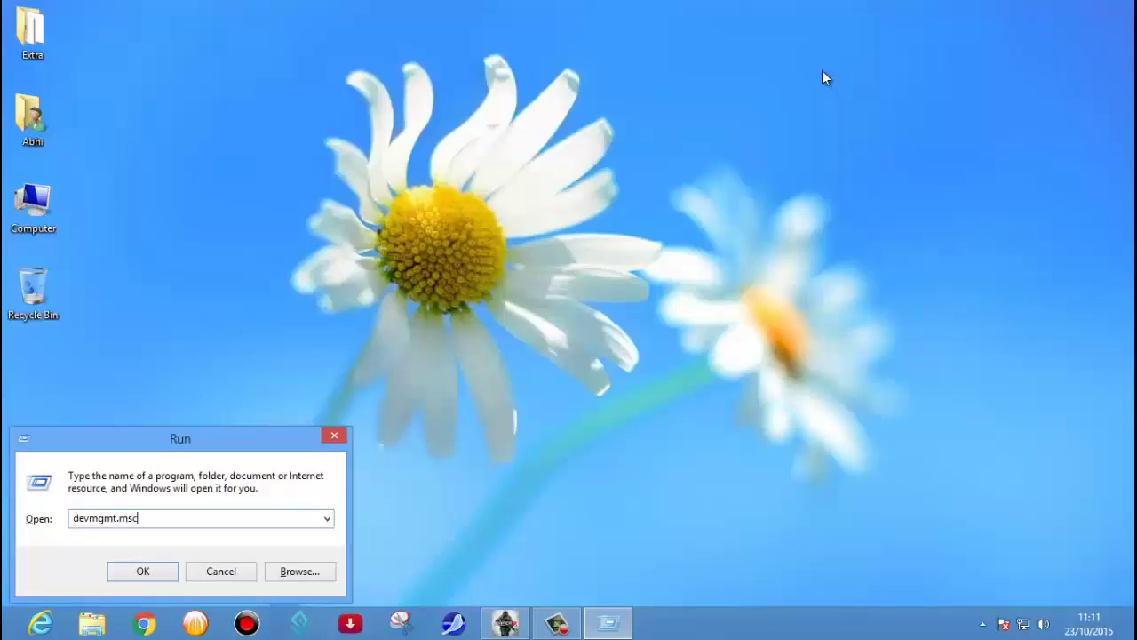
{"action": "key", "text": "Return"}
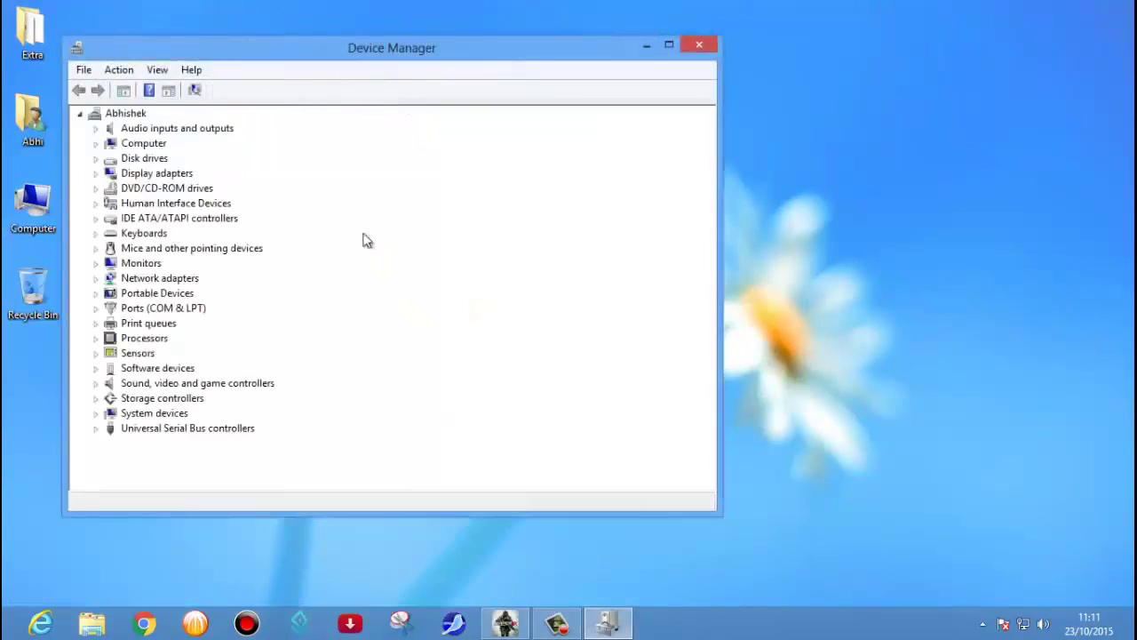
{"action": "left_click", "coordinate": [668, 46]}
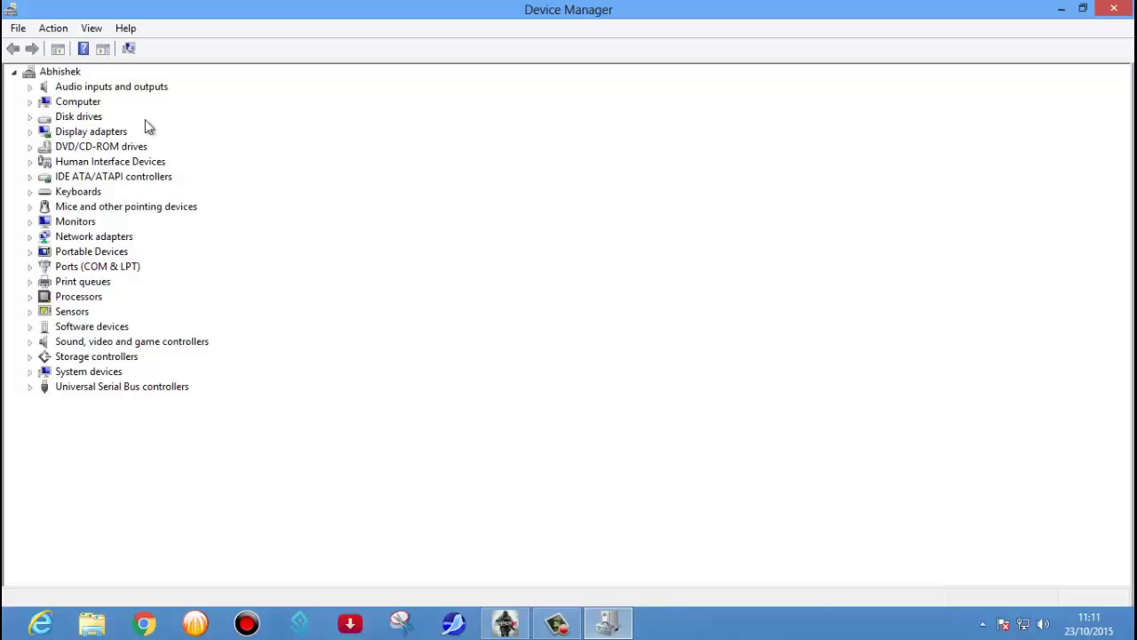
Expand Network adapters and open the Realtek PCIe FE Family Controller's properties.
{"action": "left_click", "coordinate": [29, 236]}
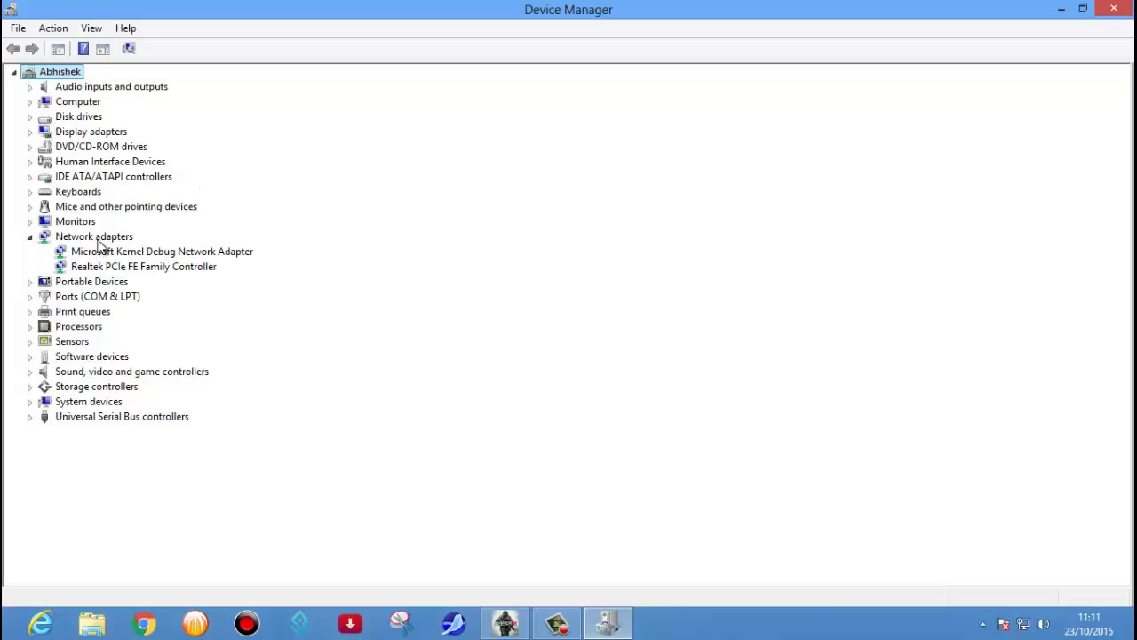
{"action": "left_click", "coordinate": [126, 268]}
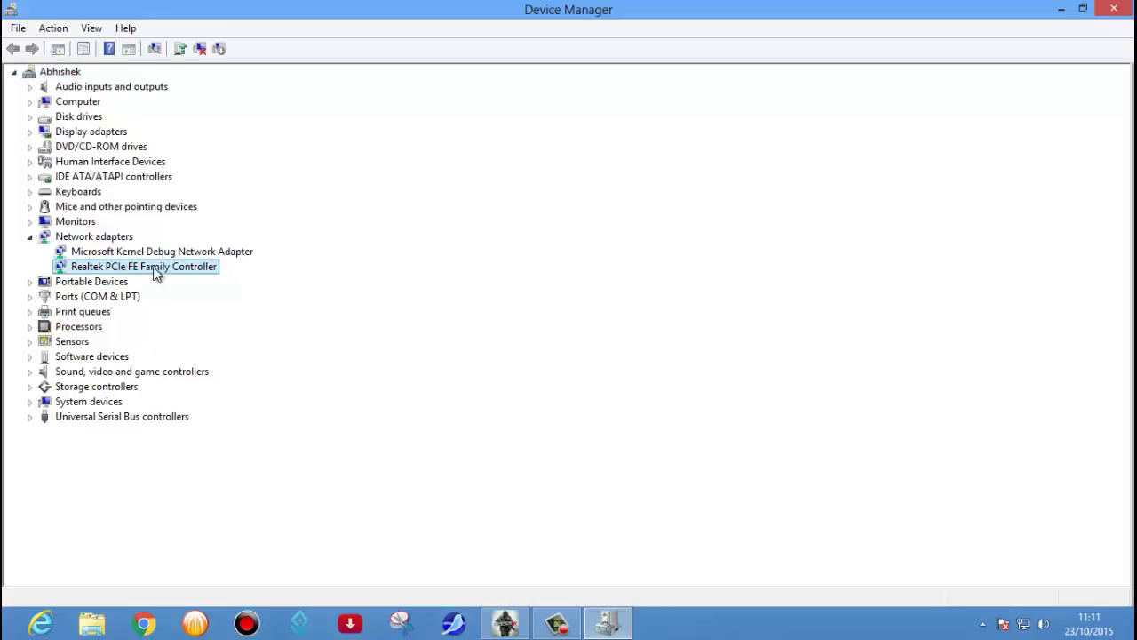
{"action": "right_click", "coordinate": [122, 272]}
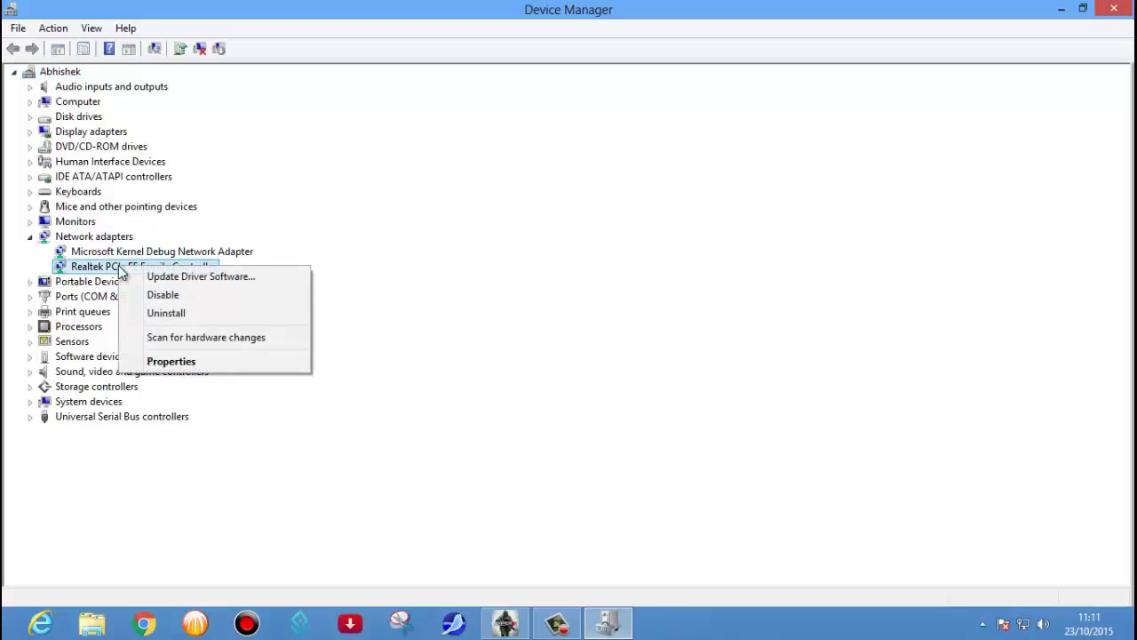
{"action": "left_click", "coordinate": [183, 362]}
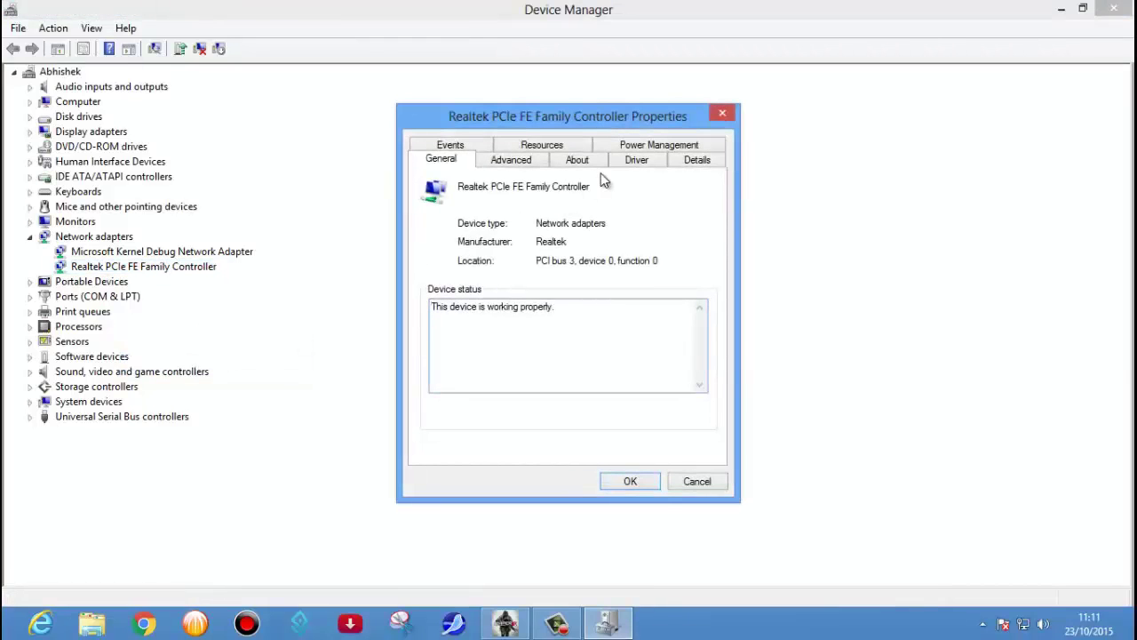
Copy the Realtek controller's first Hardware ID (VEN_10EC&DEV_8136) from the Details tab, close the dialog, and start Chrome.
{"action": "left_click", "coordinate": [703, 161]}
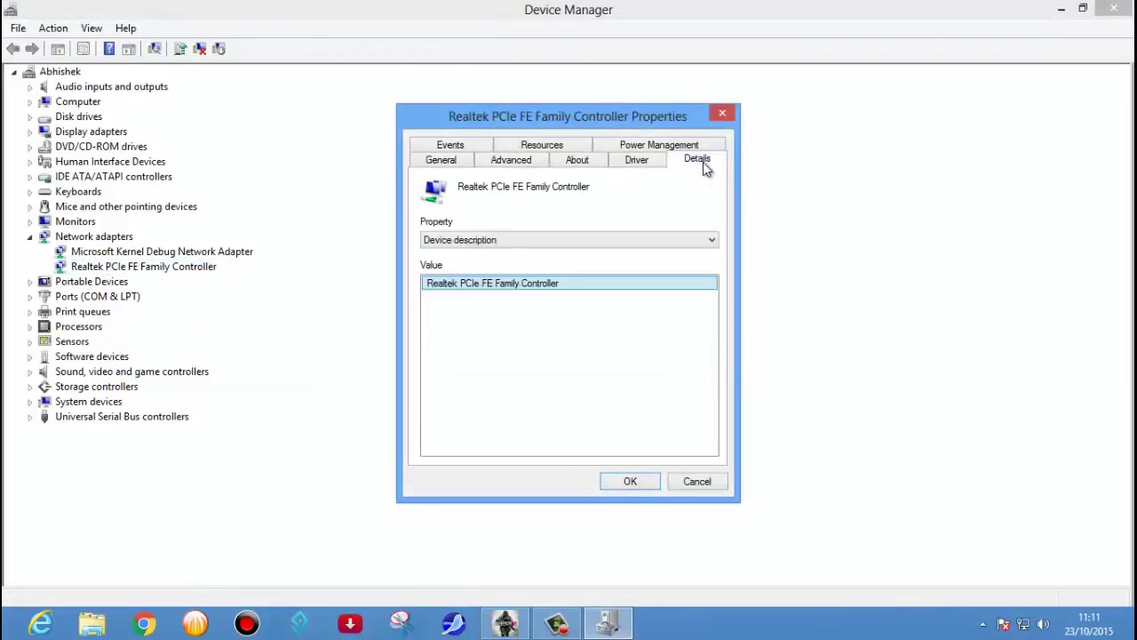
{"action": "left_click", "coordinate": [597, 239]}
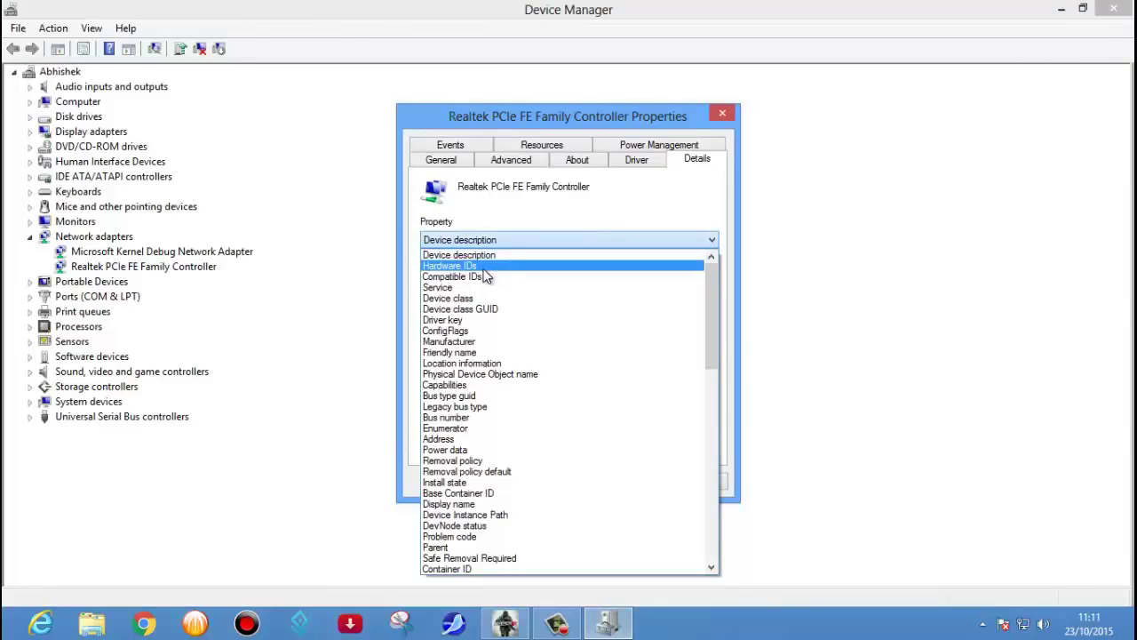
{"action": "left_click", "coordinate": [486, 266]}
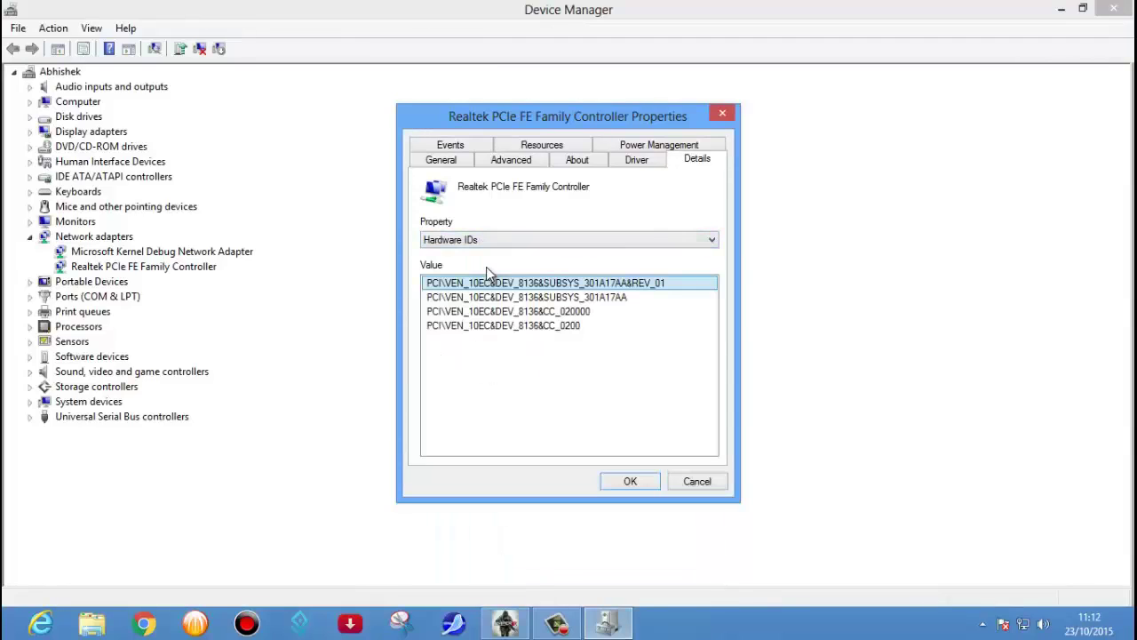
{"action": "right_click", "coordinate": [521, 286]}
{"action": "left_click", "coordinate": [557, 296]}
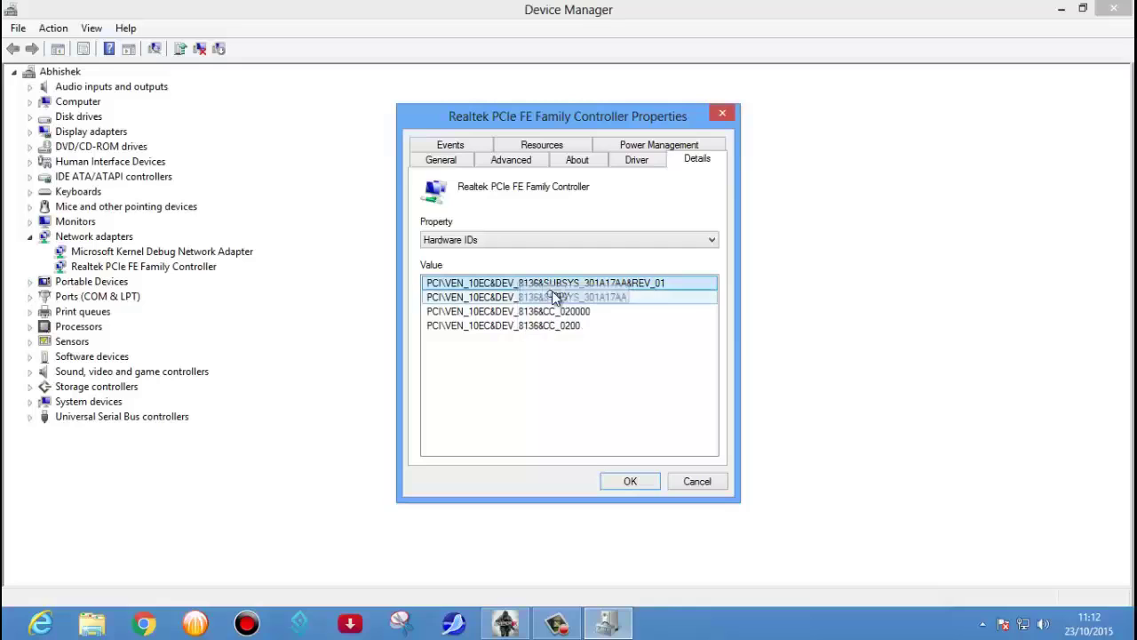
{"action": "left_click", "coordinate": [726, 113]}
{"action": "left_click", "coordinate": [144, 623]}
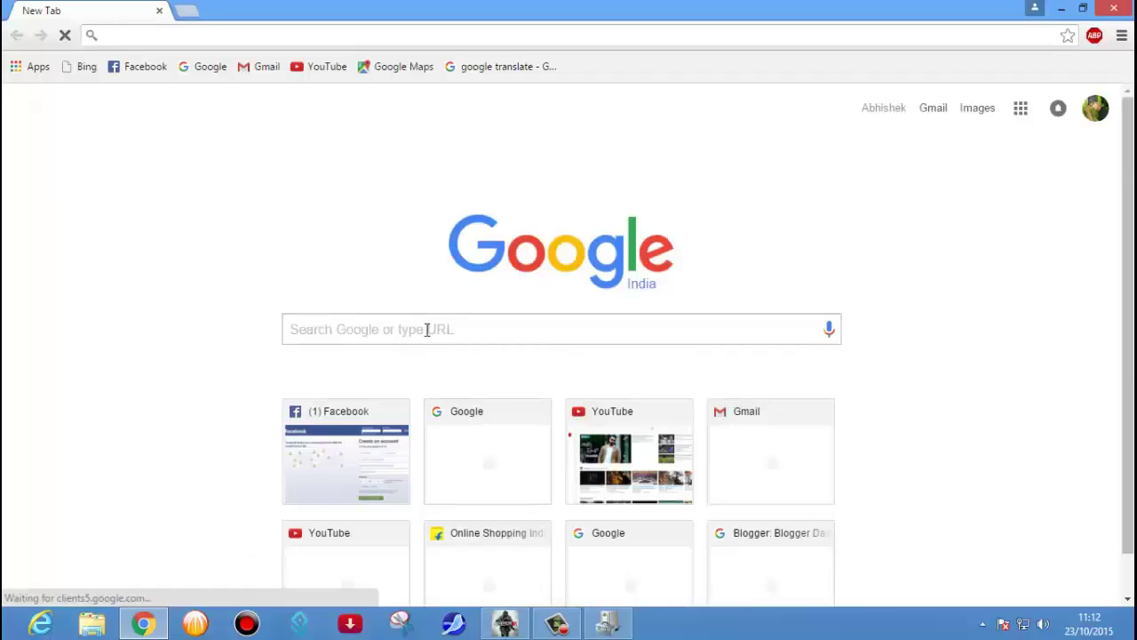
Search Google for the pasted hardware ID PCI\VEN_10EC&DEV_8136&SUBSYS_301A17AA&REV_01.
{"action": "left_click", "coordinate": [427, 330]}
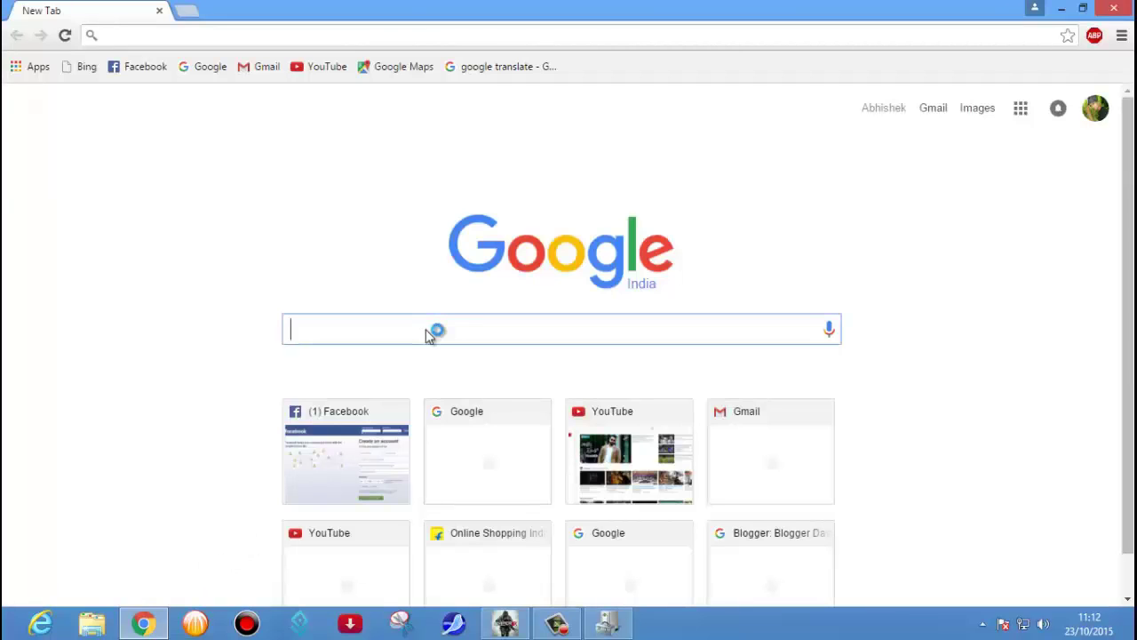
{"action": "key", "text": "ctrl+v"}
{"action": "key", "text": "Return"}
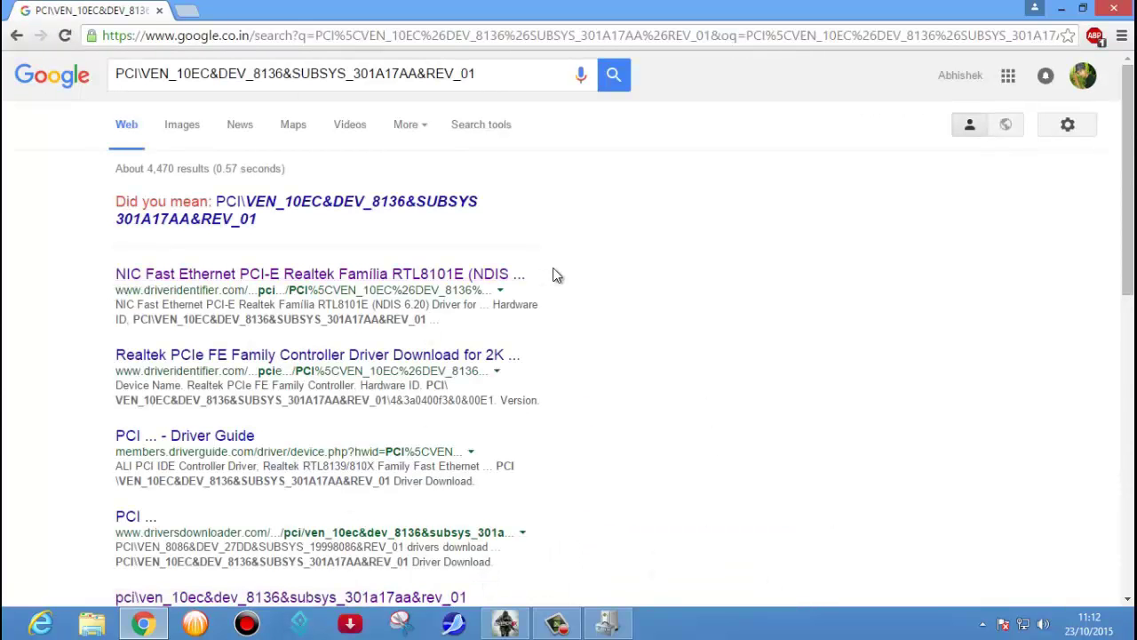
Scroll through the Realtek driver results, briefly highlighting the driveridentifier site name in the first result.
{"action": "scroll", "coordinate": [583, 373], "scroll_direction": "down", "scroll_amount": 5}
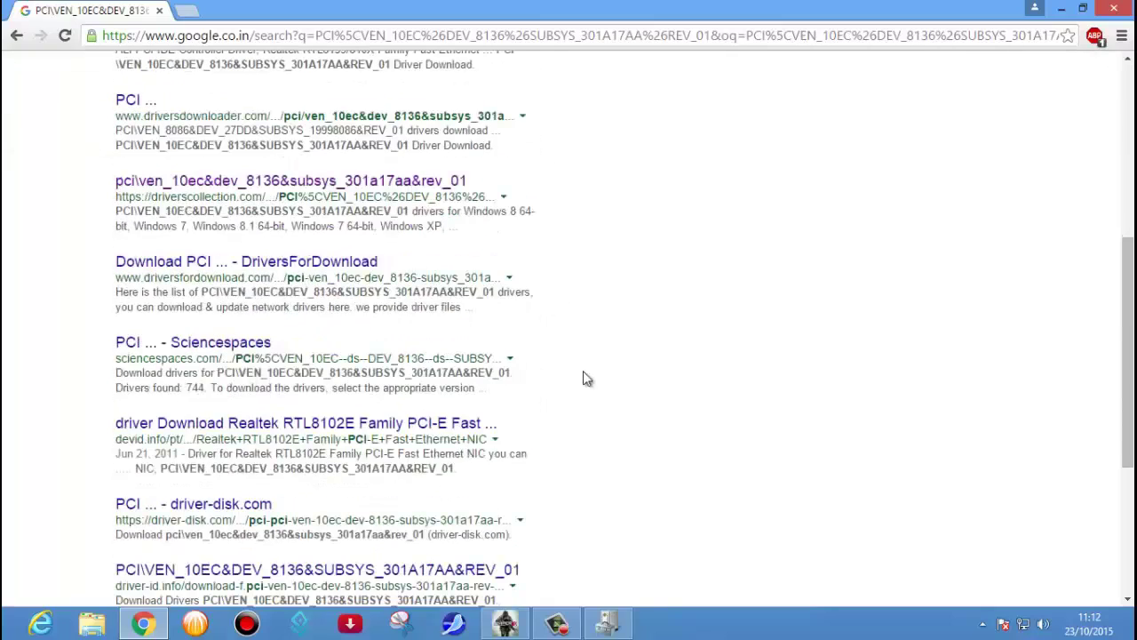
{"action": "scroll", "coordinate": [583, 373], "scroll_direction": "up", "scroll_amount": 3}
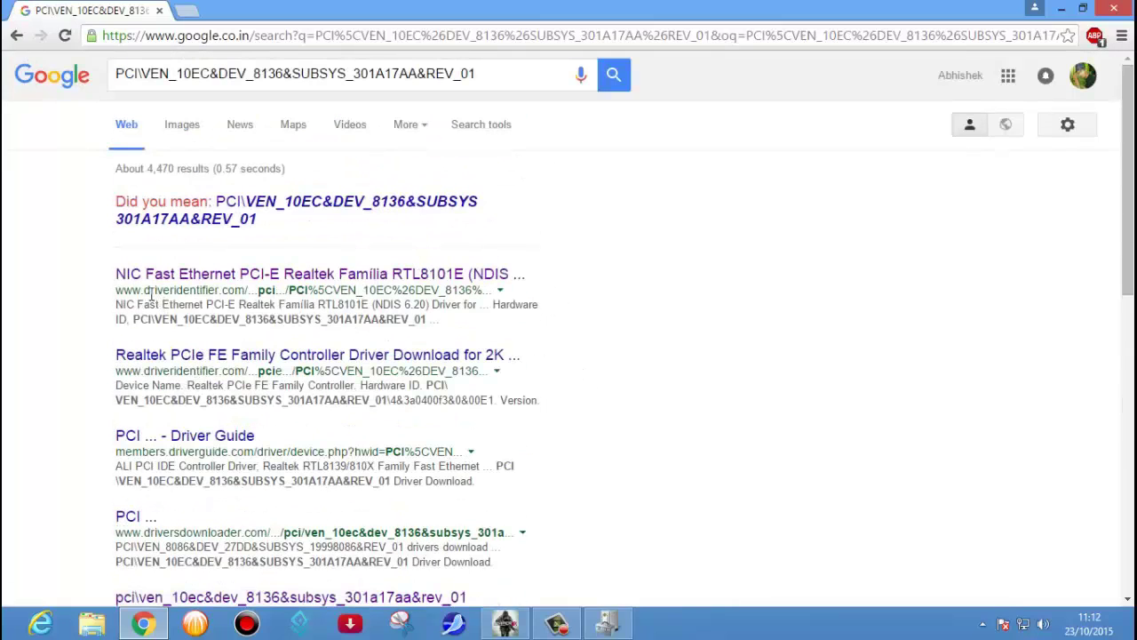
{"action": "left_click_drag", "start_coordinate": [144, 290], "coordinate": [215, 290]}
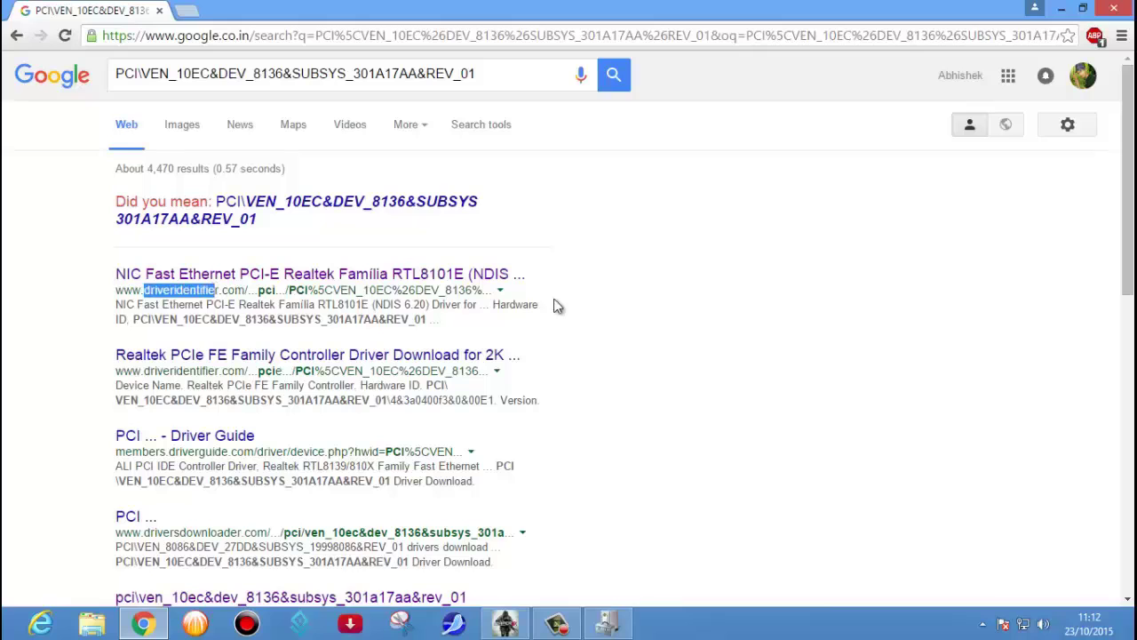
{"action": "left_click", "coordinate": [649, 308]}
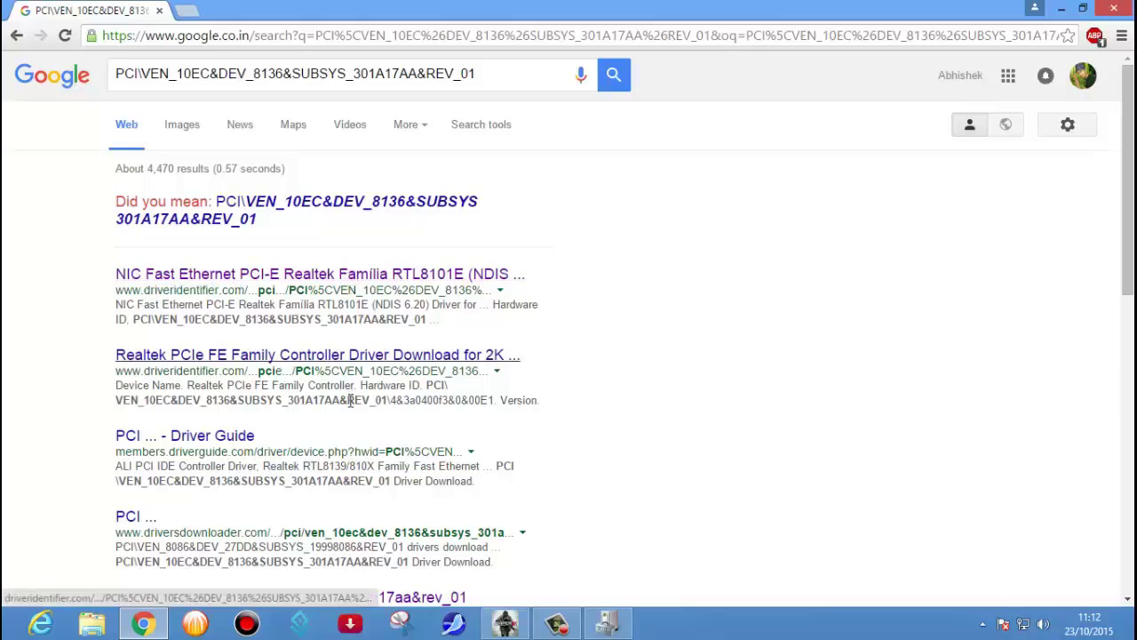
{"action": "scroll", "coordinate": [691, 346], "scroll_direction": "down", "scroll_amount": 2}
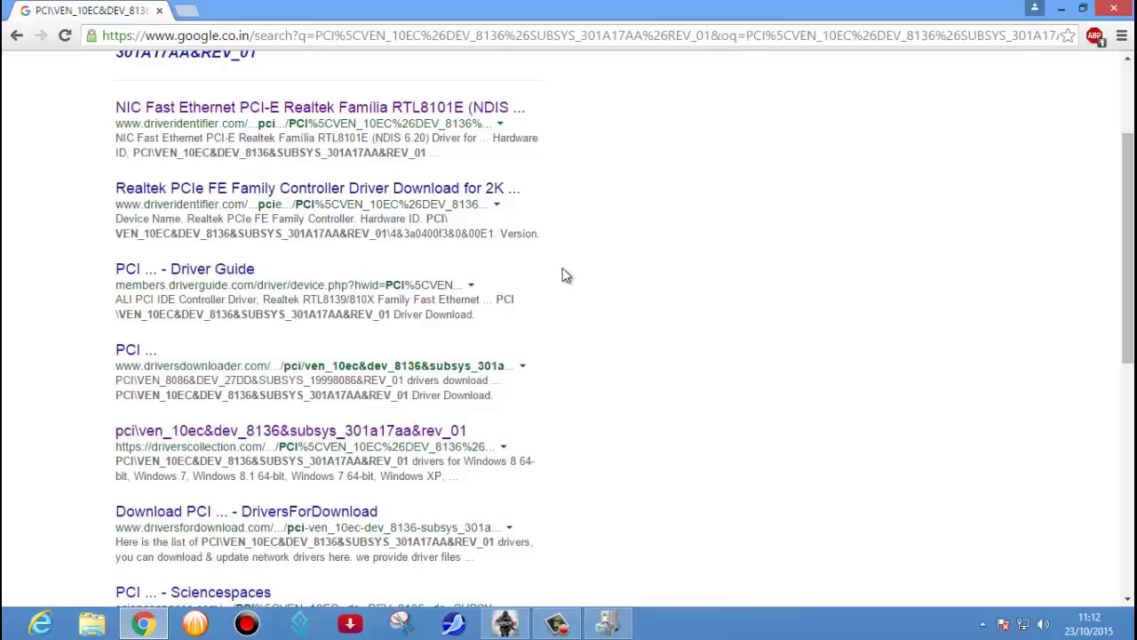
{"action": "scroll", "coordinate": [563, 275], "scroll_direction": "up", "scroll_amount": 2}
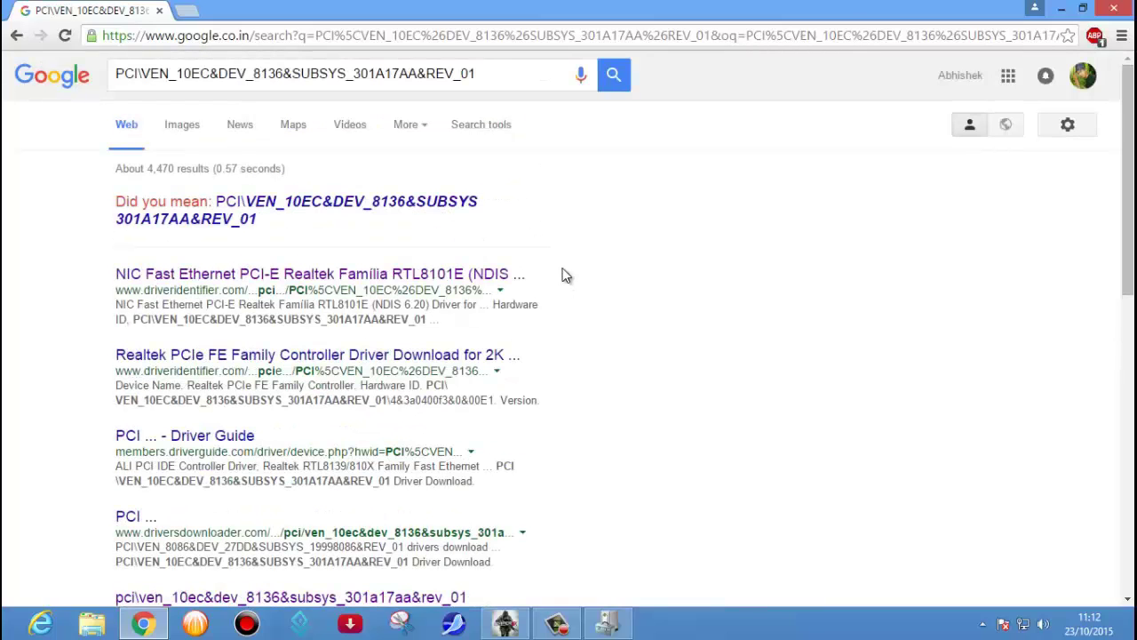